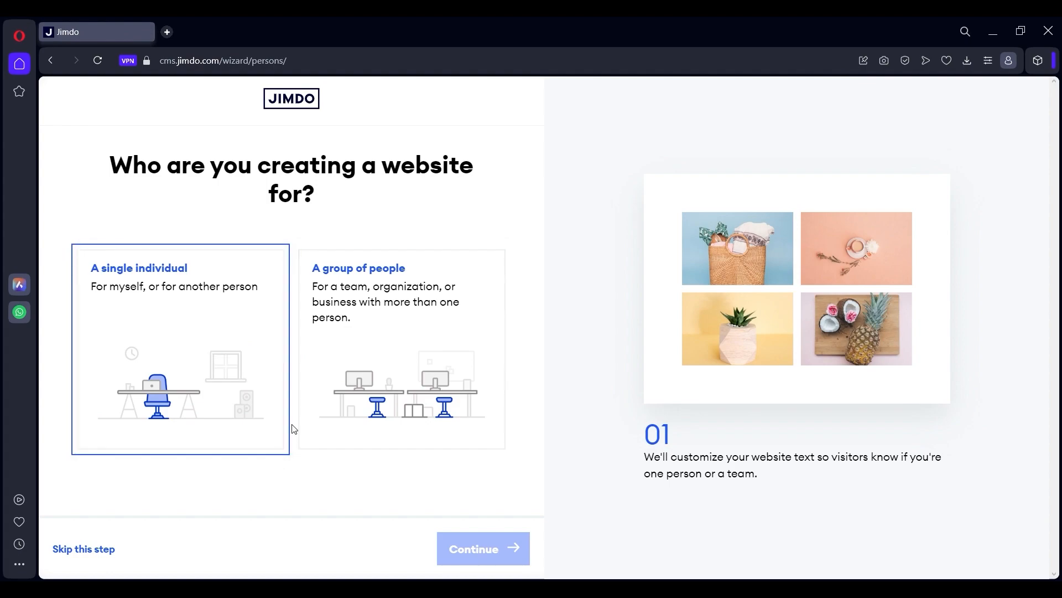
# Step: Set the website as made for a group of people and intended for a new business or professional project
pyautogui.click(435, 357)
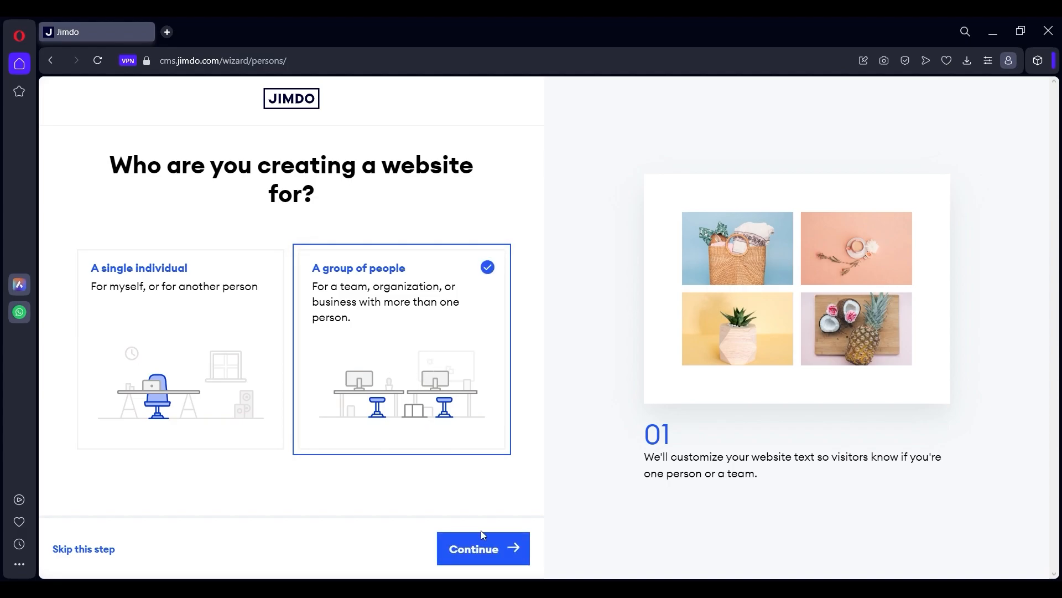
pyautogui.click(481, 545)
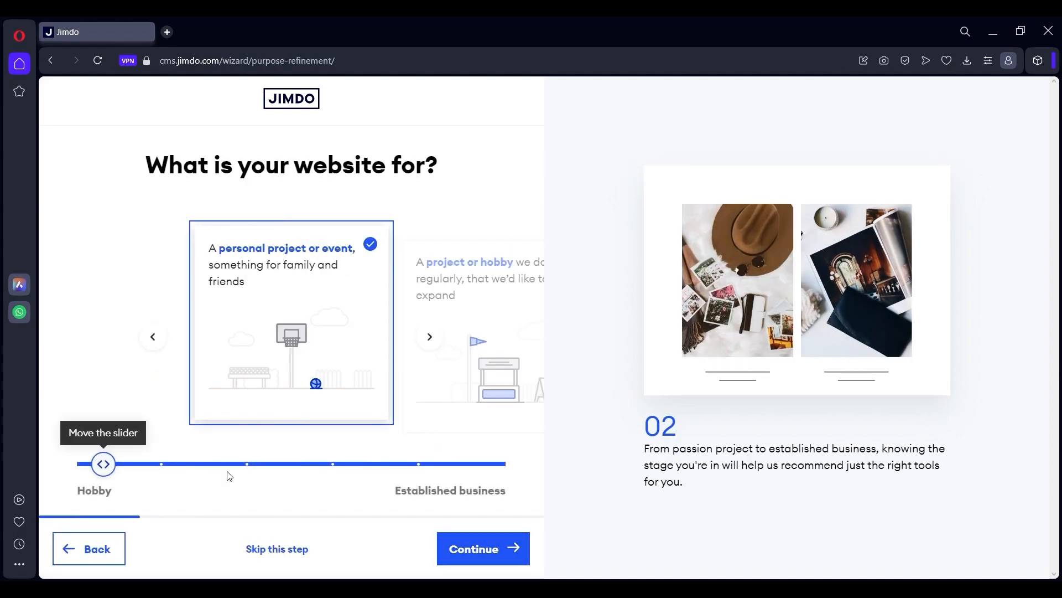
pyautogui.moveTo(113, 471); pyautogui.dragTo(337, 473)
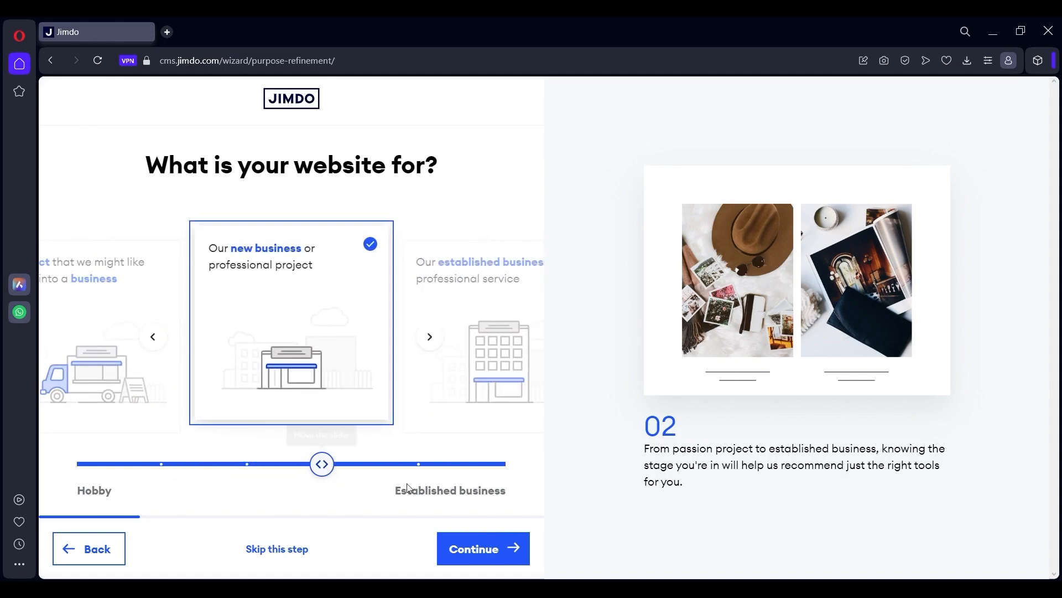
pyautogui.click(476, 549)
pyautogui.moveTo(188, 356); pyautogui.dragTo(53, 352)
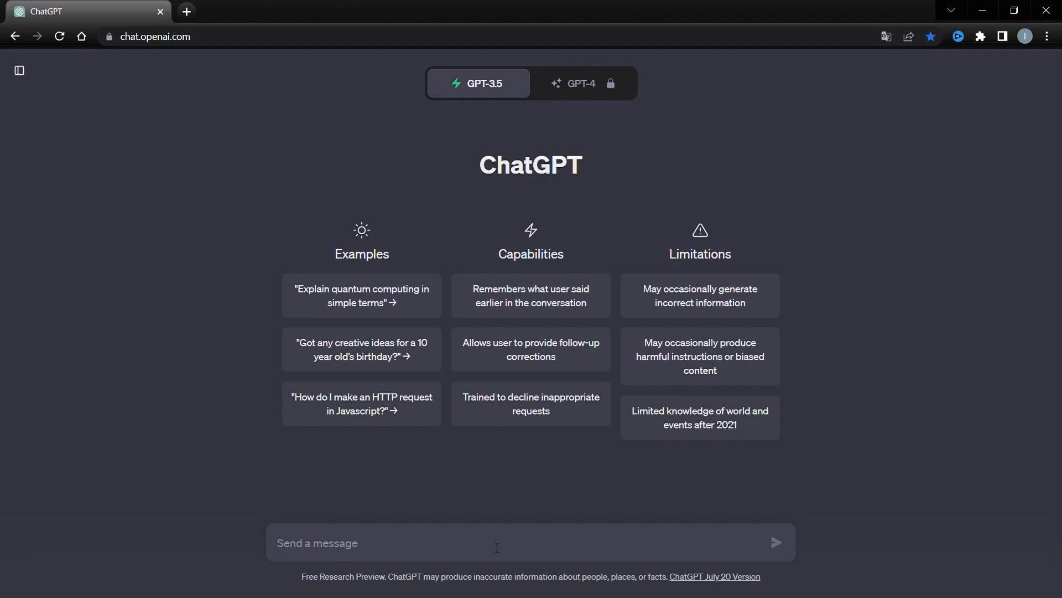
# Step: Ask ChatGPT for brand names with slogans for a new microphone-selling business, and highlight the SonicWave suggestion
pyautogui.write('i want start a new business.I will sell mircophones.Suggest me some name')
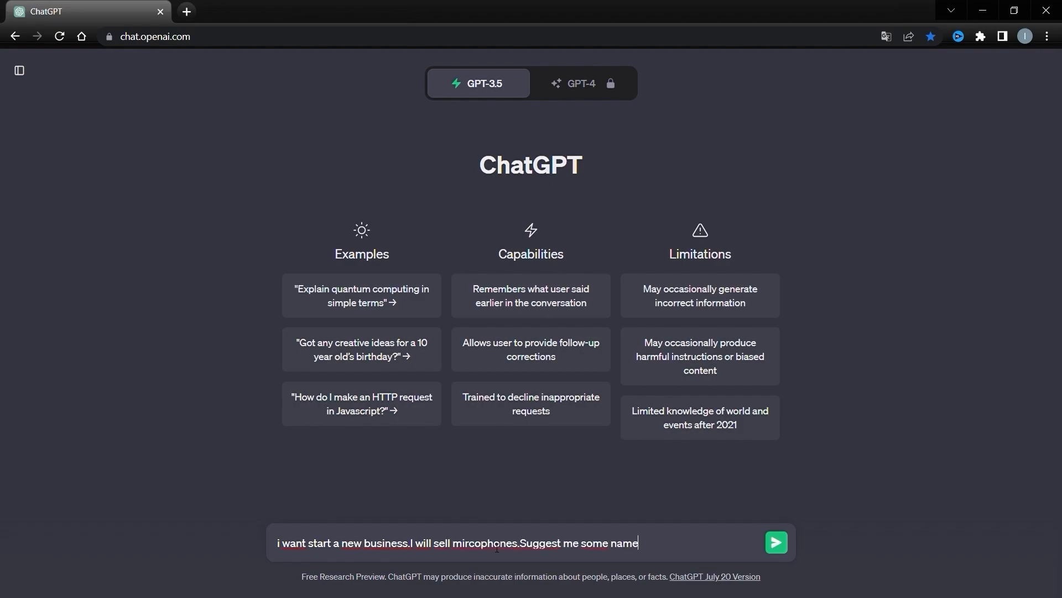
pyautogui.write('nd with slogan')
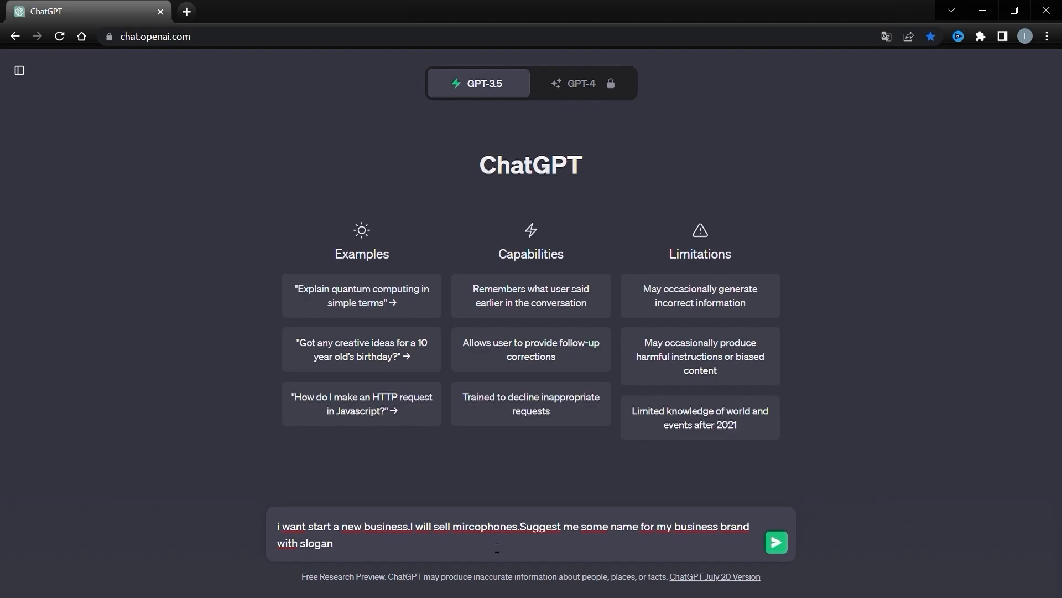
pyautogui.press('Return')
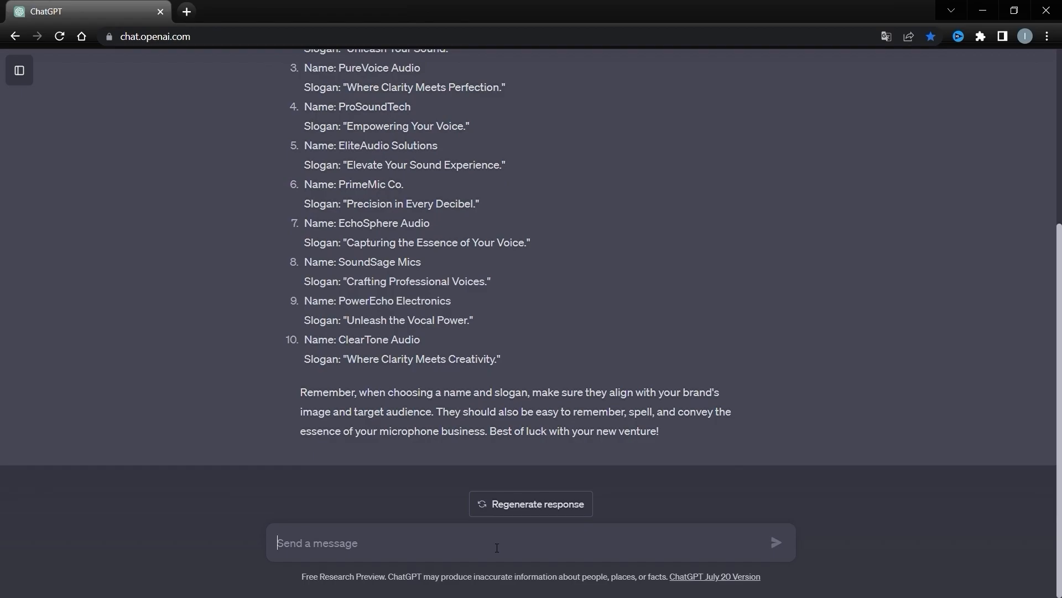
pyautogui.scroll(5, 370, 398)
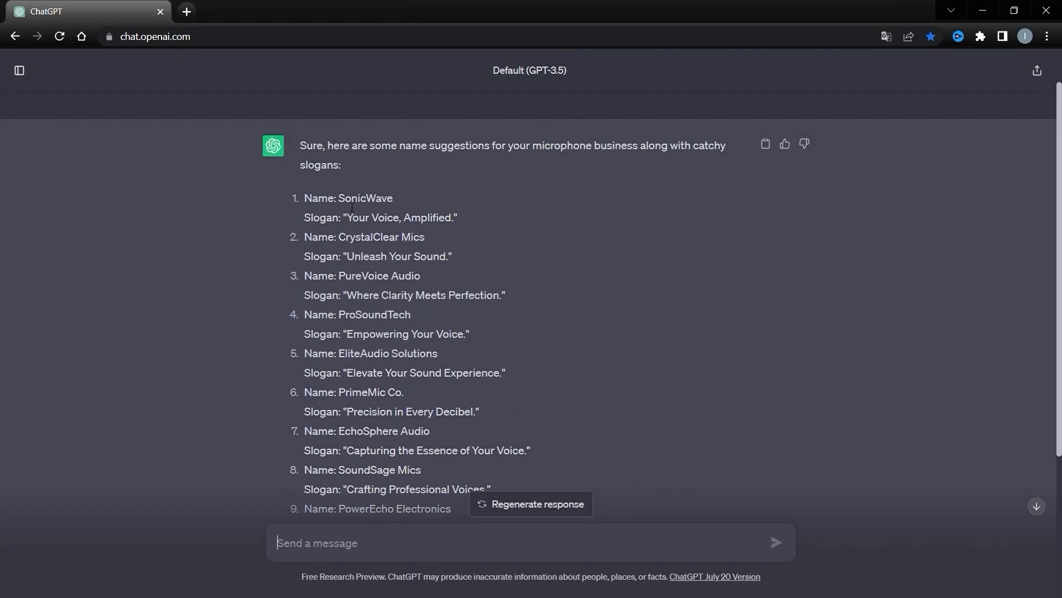
pyautogui.moveTo(297, 193); pyautogui.dragTo(464, 215)
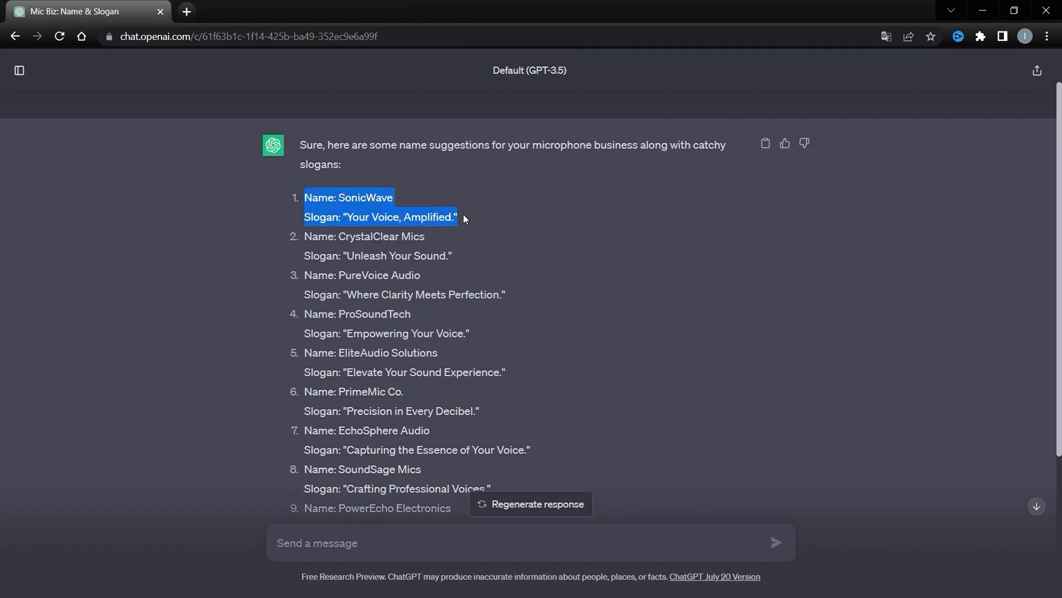
# Step: In the Jimdo wizard, name the business SonicWawe and set its category to E commerce agency
pyautogui.write('S')
pyautogui.write('onicWawe')
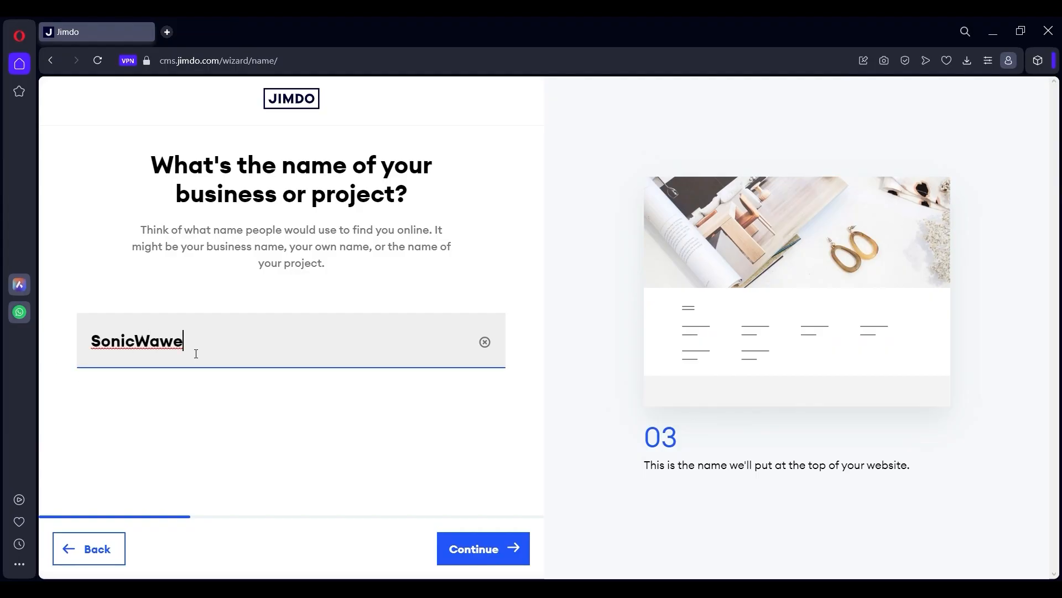
pyautogui.click(483, 549)
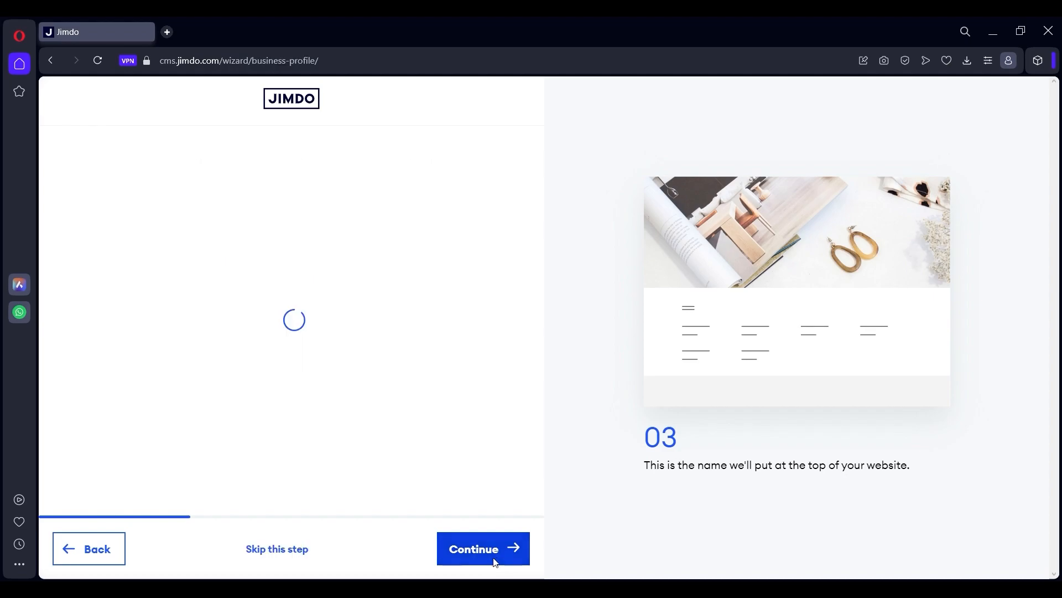
pyautogui.write('e c')
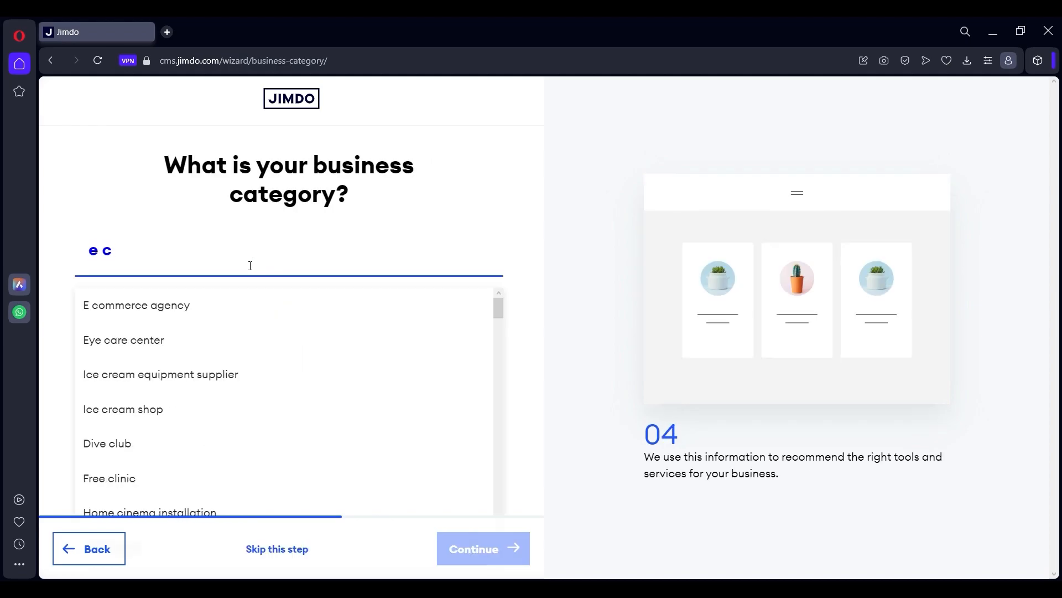
pyautogui.click(208, 303)
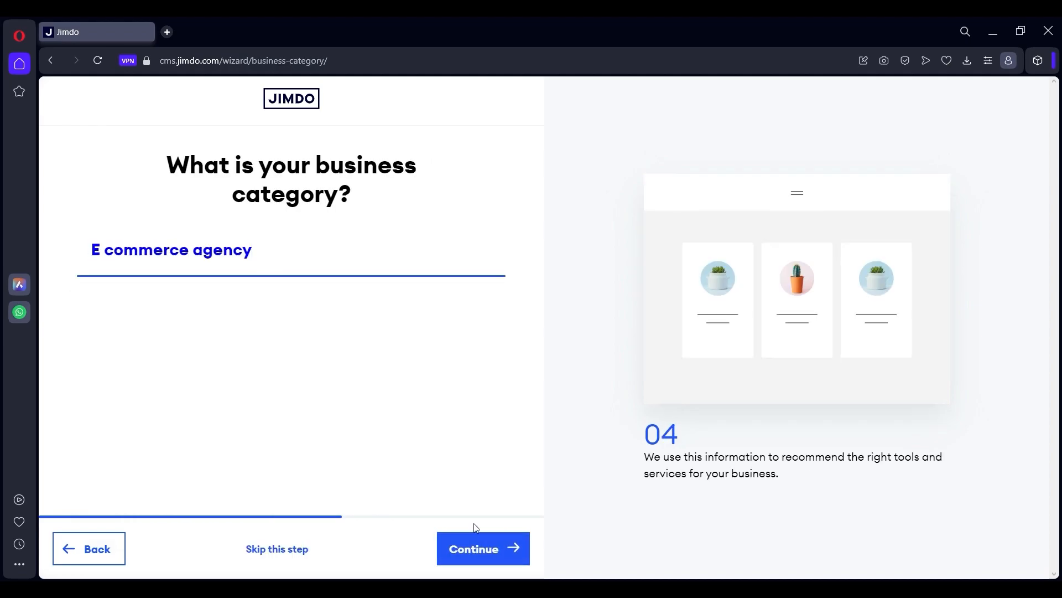
pyautogui.click(487, 554)
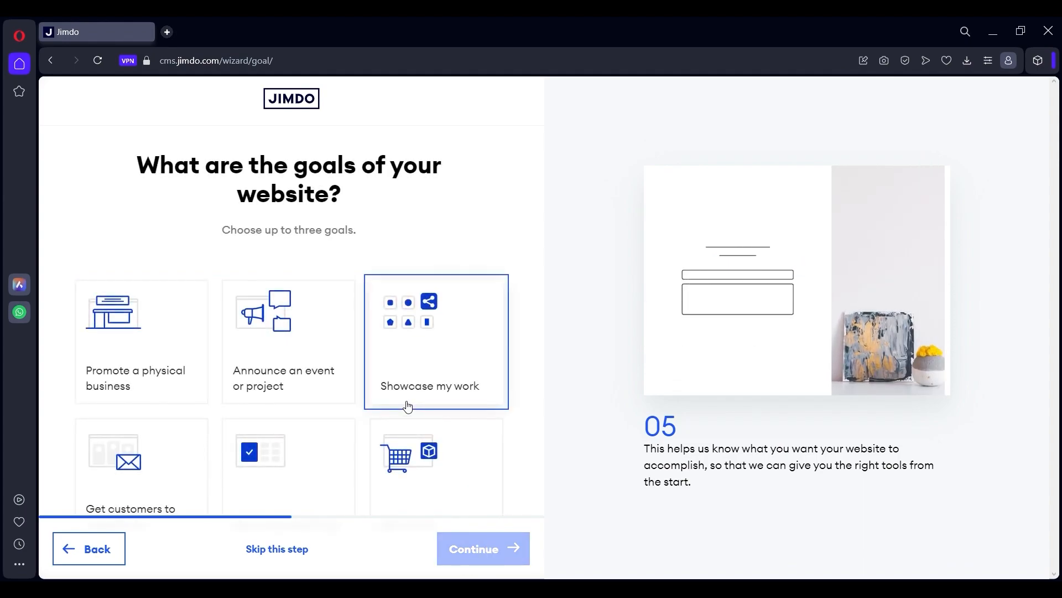
# Step: Choose Sell online as the website's goal and mark the products as self-made
pyautogui.click(415, 384)
pyautogui.scroll(-1, 330, 465)
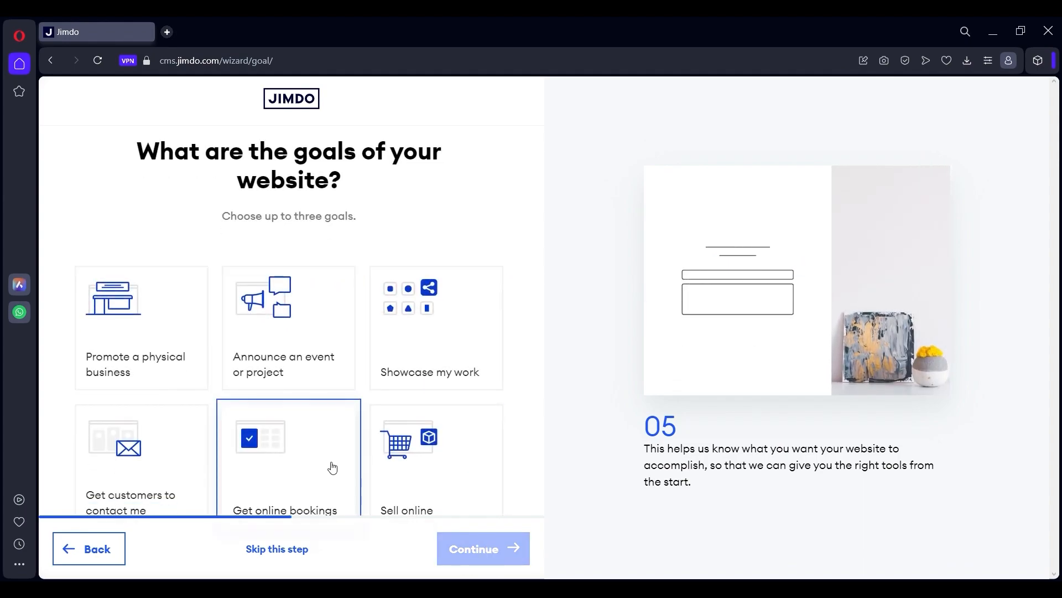
pyautogui.click(438, 450)
pyautogui.click(507, 564)
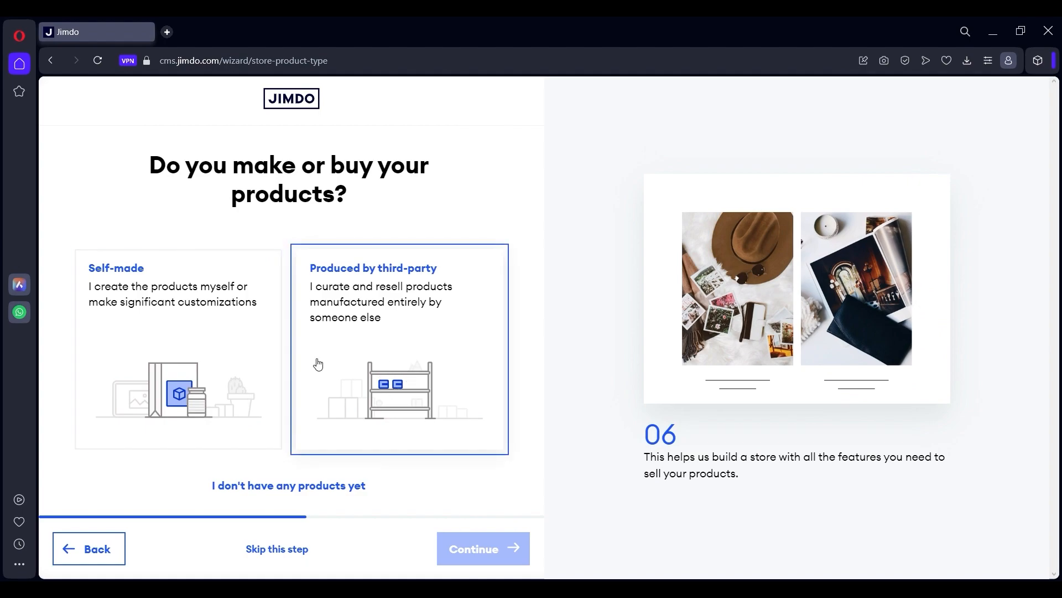
pyautogui.click(208, 365)
pyautogui.click(475, 549)
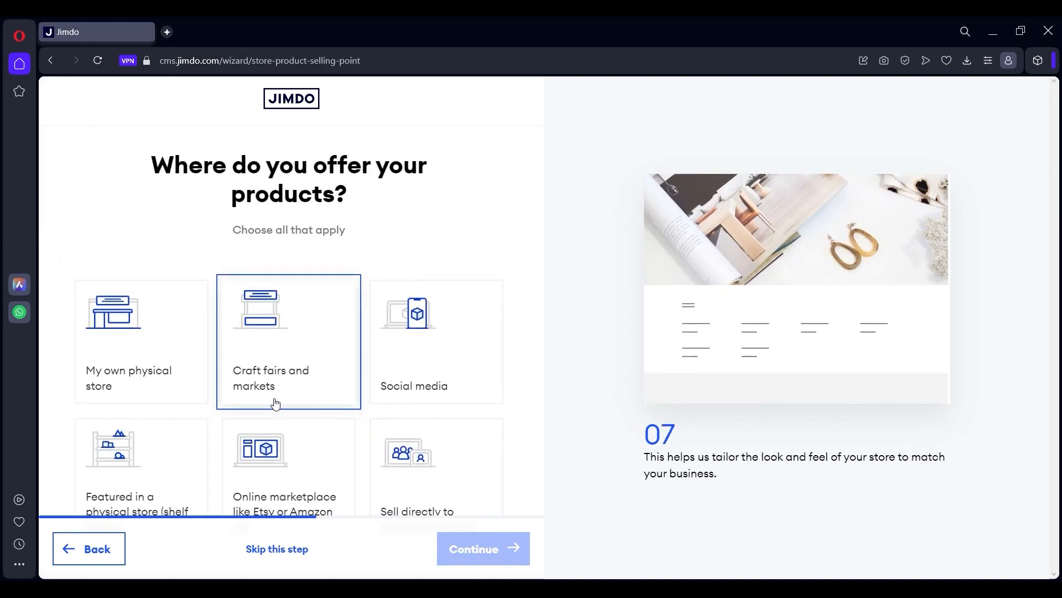
# Step: Set an online marketplace like Etsy or Amazon as the selling place and national customers as the delivery market
pyautogui.scroll(-1, 275, 403)
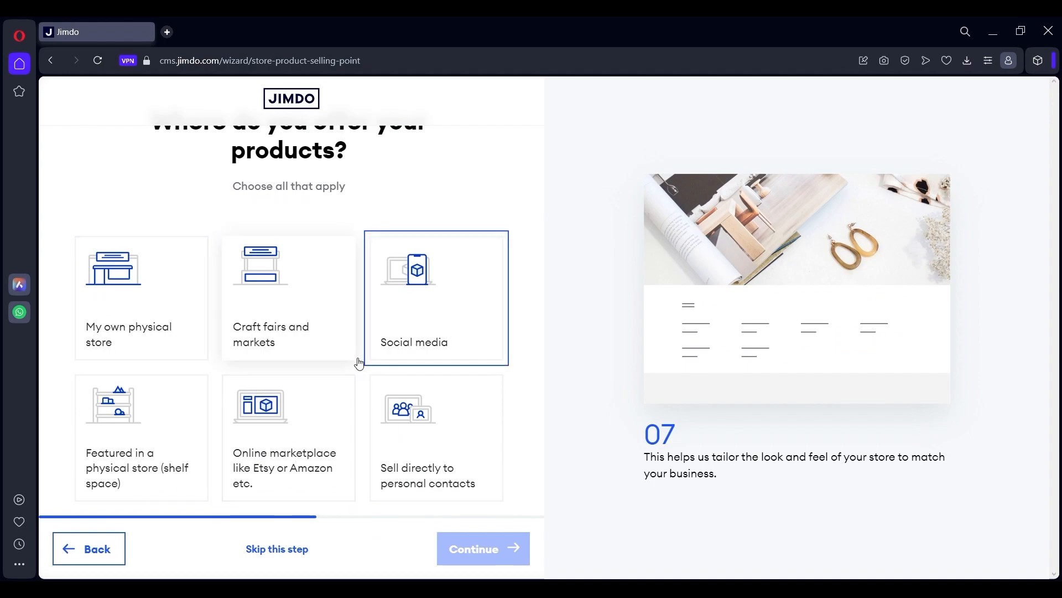
pyautogui.click(303, 456)
pyautogui.click(477, 550)
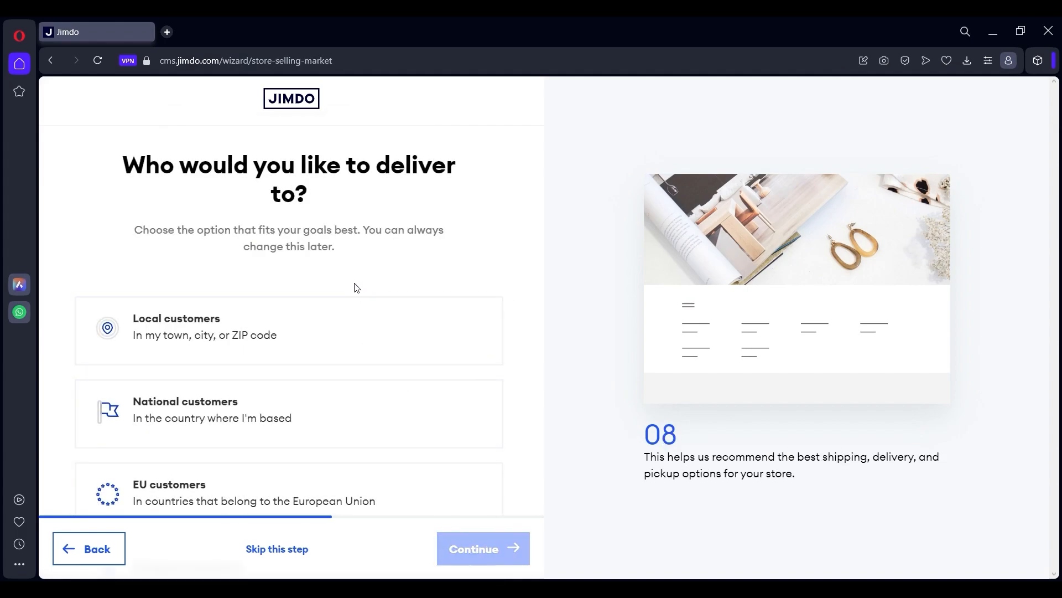
pyautogui.scroll(-1, 356, 296)
pyautogui.scroll(-1, 344, 303)
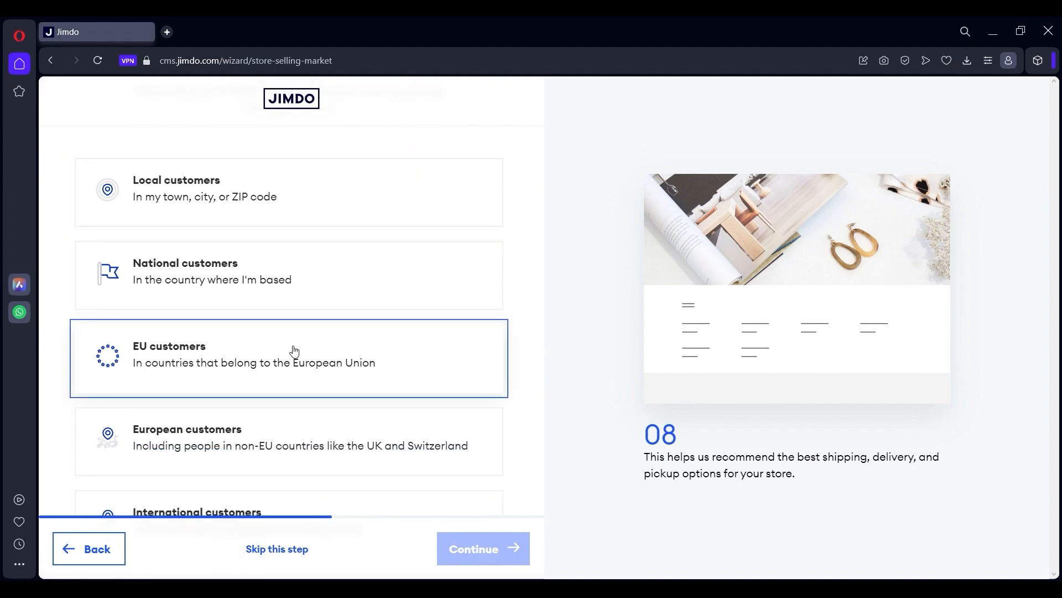
pyautogui.click(331, 281)
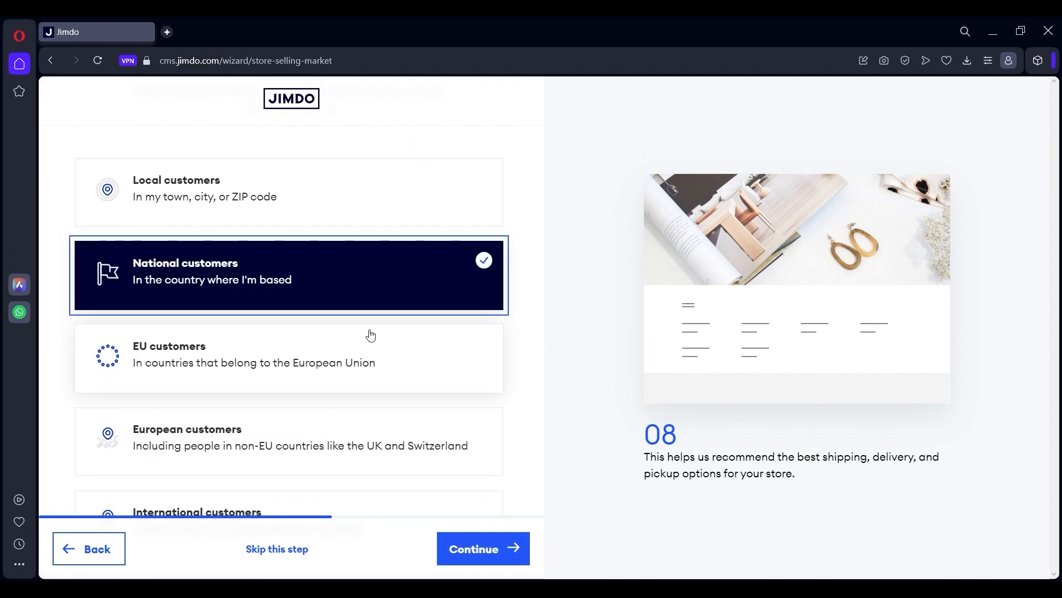
pyautogui.scroll(-1, 396, 399)
pyautogui.click(474, 554)
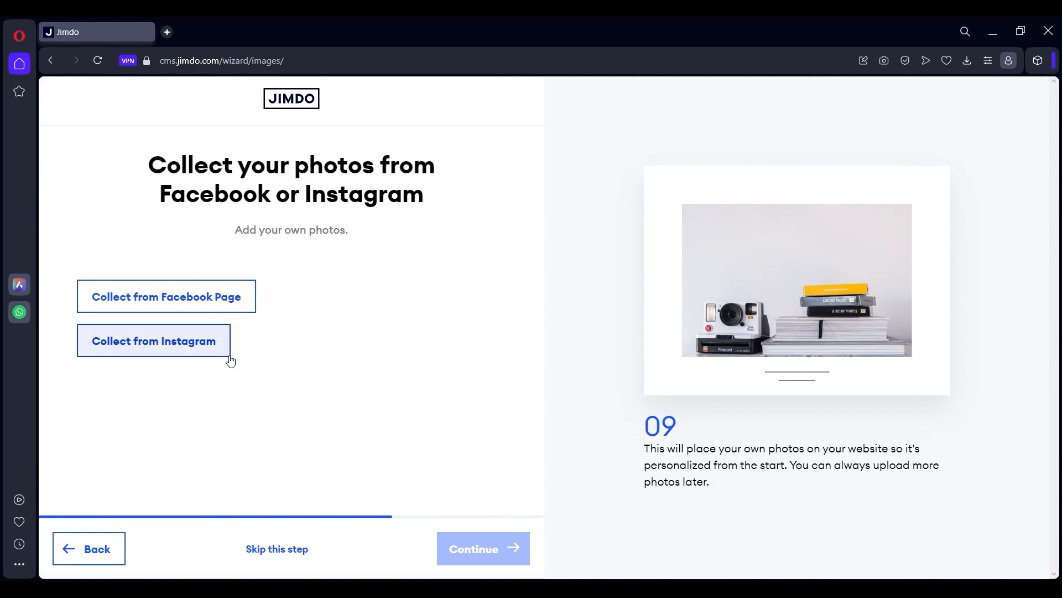
# Step: Skip collecting photos from Facebook or Instagram and stick with "micro" as the website's custom topic
pyautogui.click(277, 554)
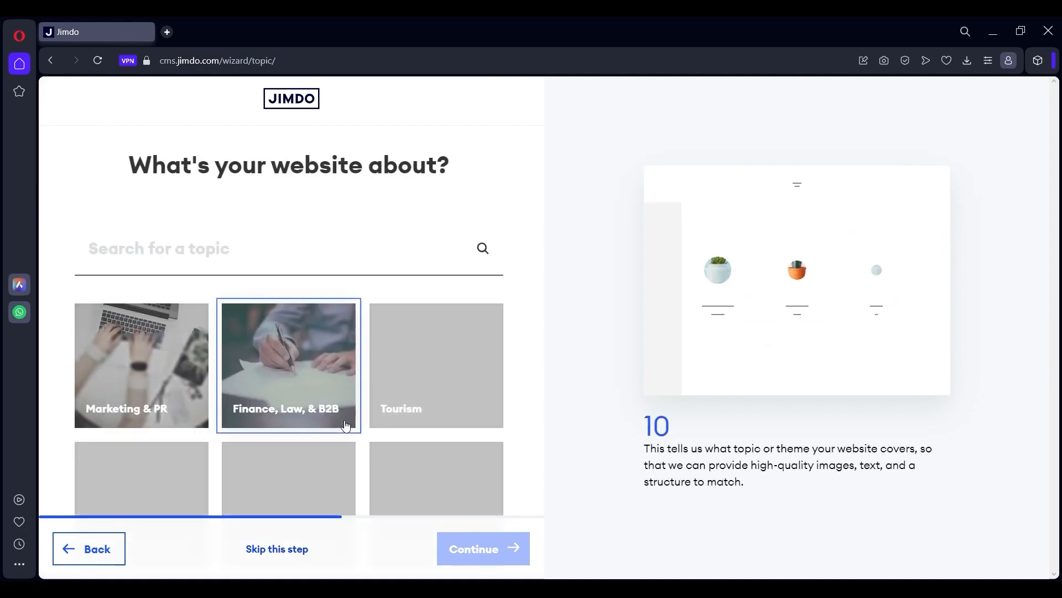
pyautogui.click(194, 184)
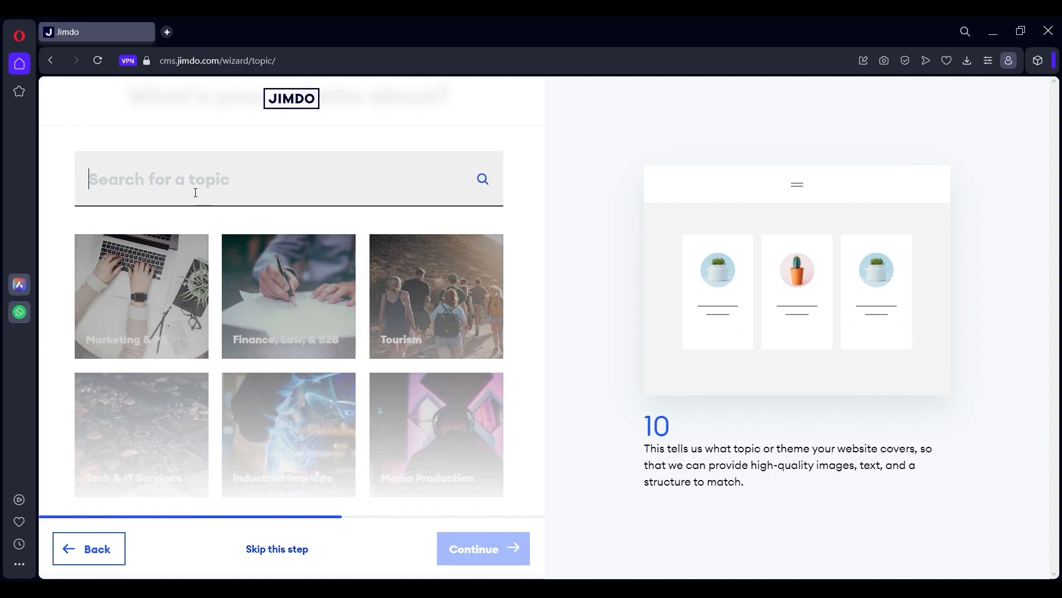
pyautogui.write('micro')
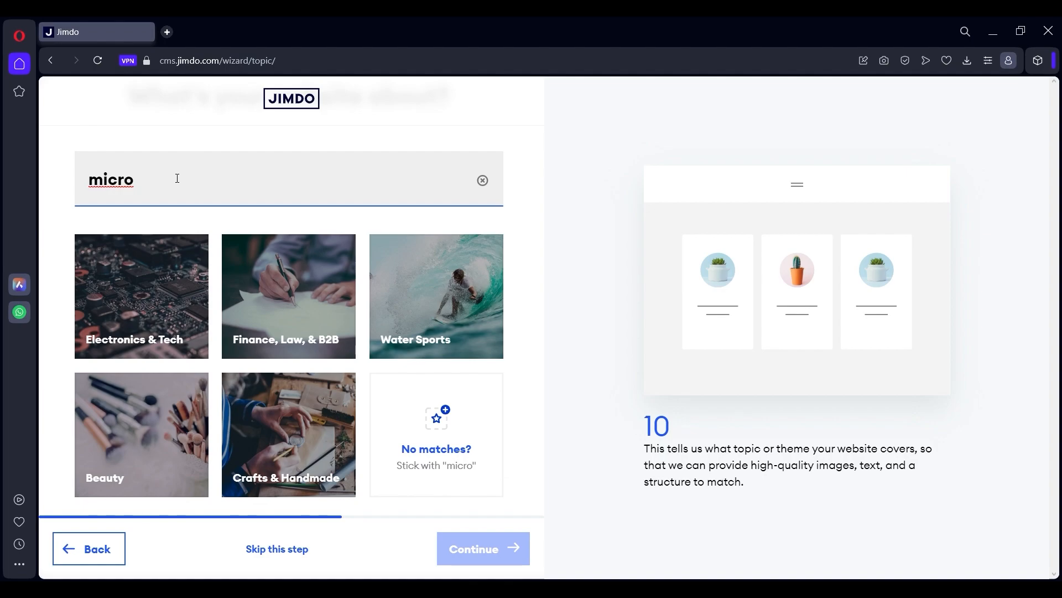
pyautogui.click(443, 465)
pyautogui.click(506, 550)
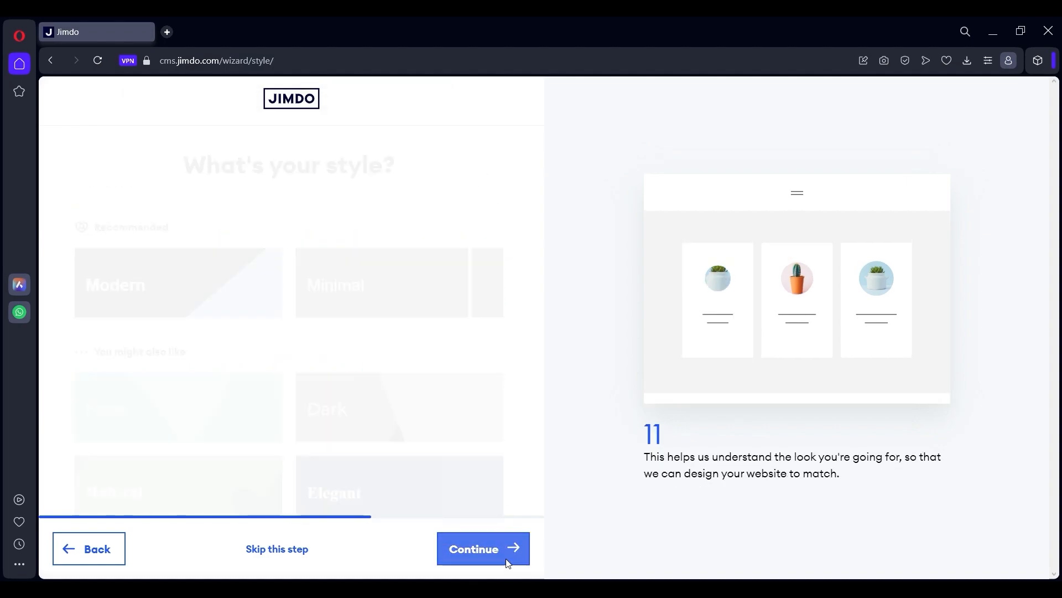
# Step: Choose the Minimal, Dark and Elegant styles and the recommended navy and light grey color palette
pyautogui.scroll(-1, 442, 324)
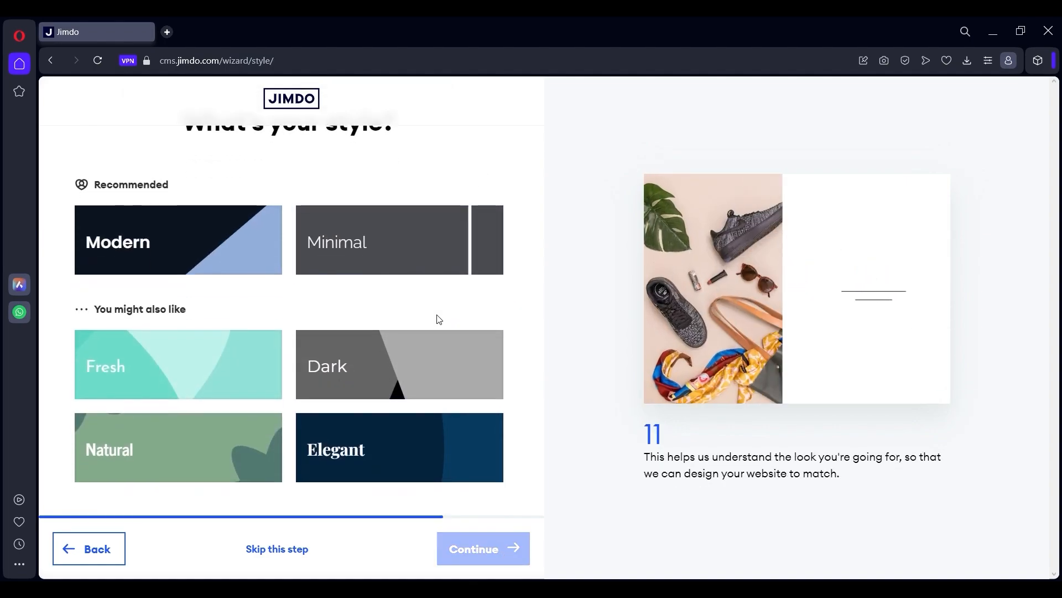
pyautogui.click(344, 239)
pyautogui.click(343, 373)
pyautogui.click(388, 448)
pyautogui.click(494, 555)
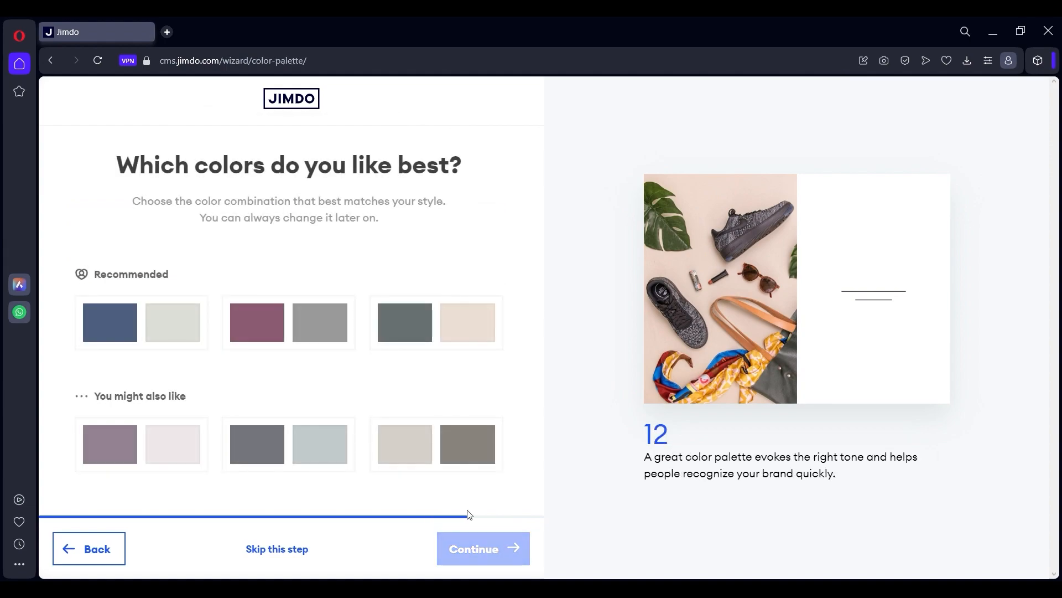
pyautogui.click(161, 330)
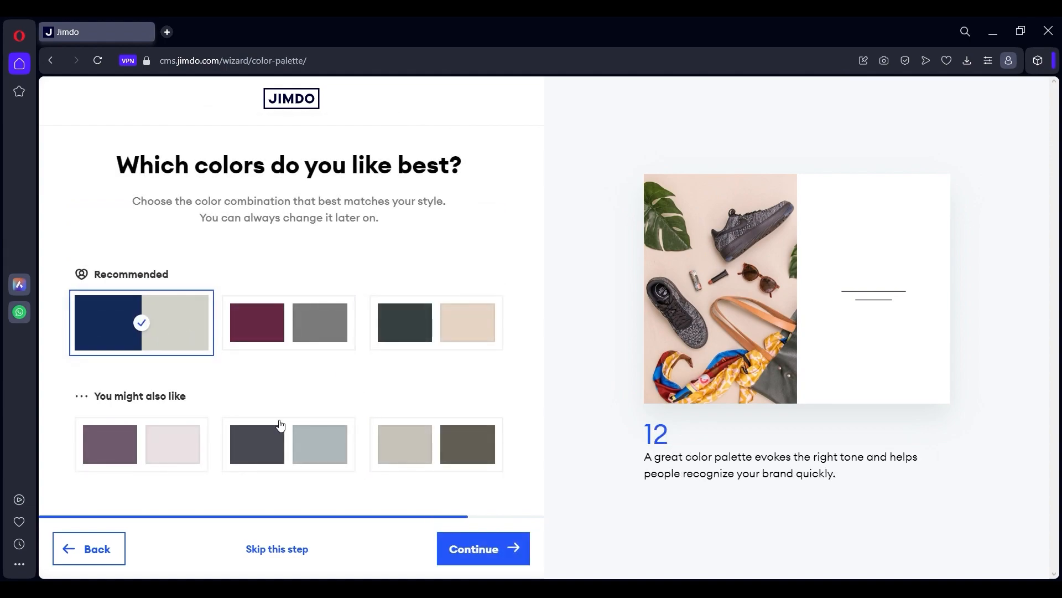
pyautogui.click(485, 549)
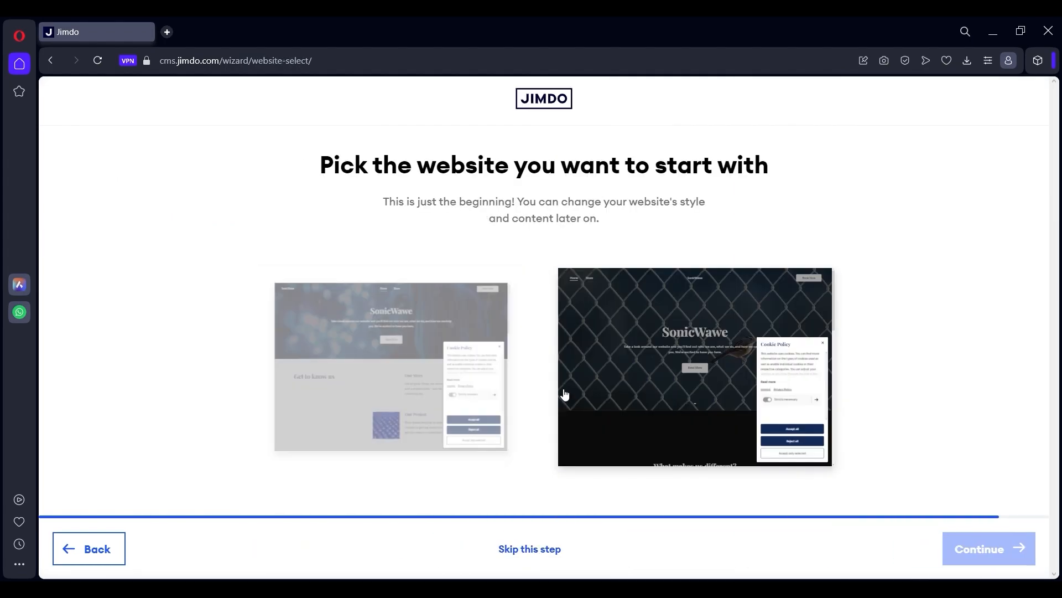
# Step: Preview the blue starter website, look through its home page sections, and close the preview
pyautogui.click(440, 409)
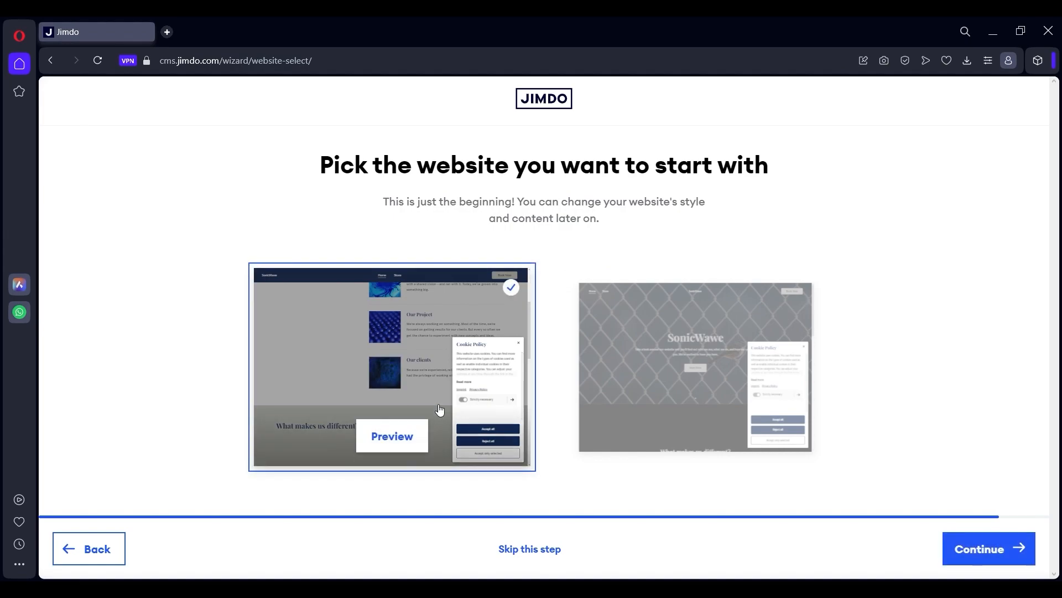
pyautogui.click(399, 438)
pyautogui.scroll(-6, 470, 365)
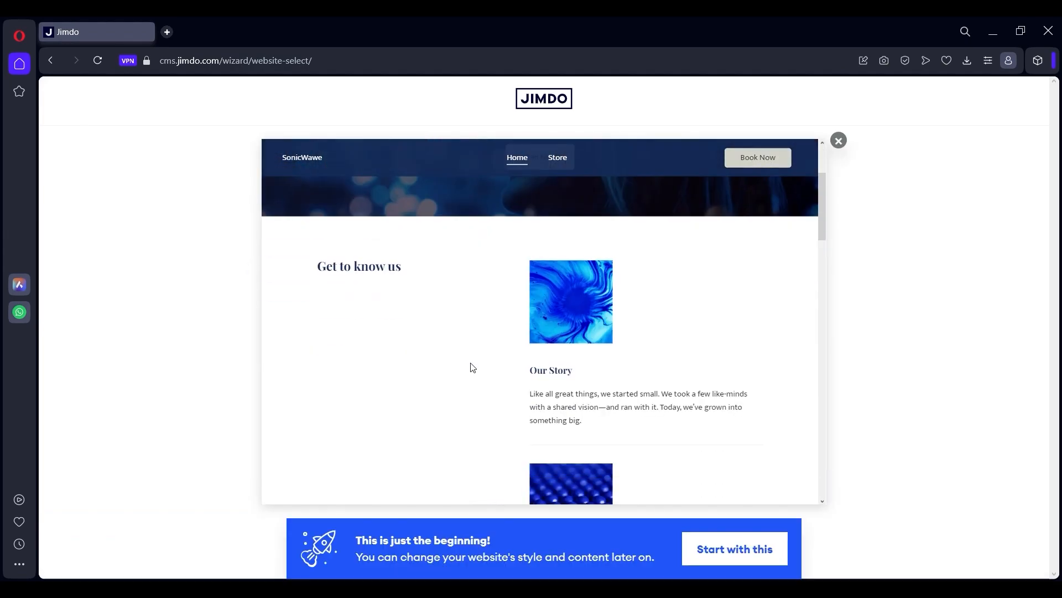
pyautogui.scroll(-10, 479, 335)
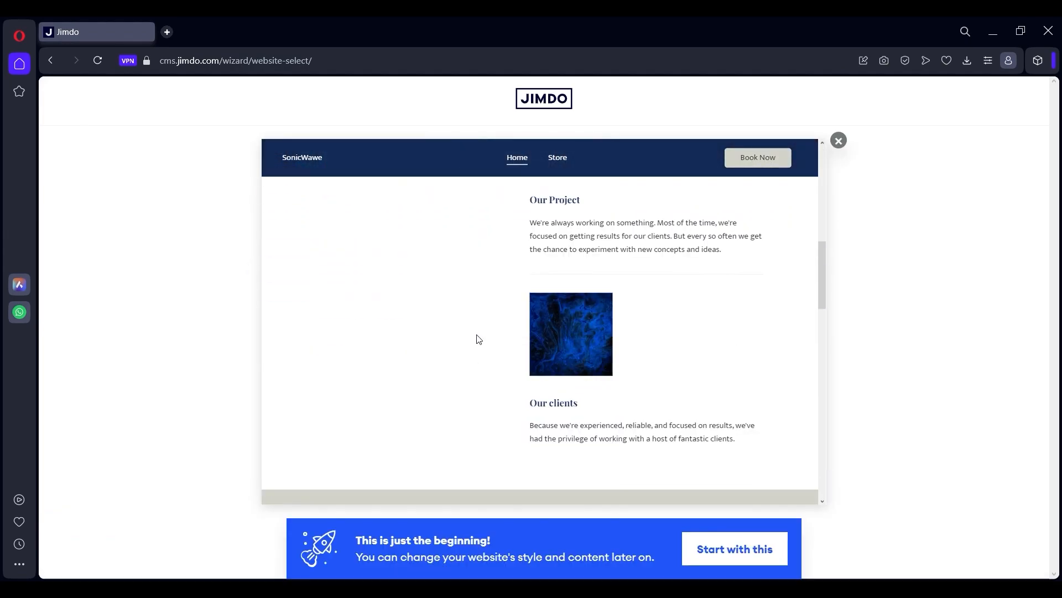
pyautogui.scroll(3, 475, 357)
pyautogui.scroll(-10, 474, 360)
pyautogui.scroll(20, 481, 369)
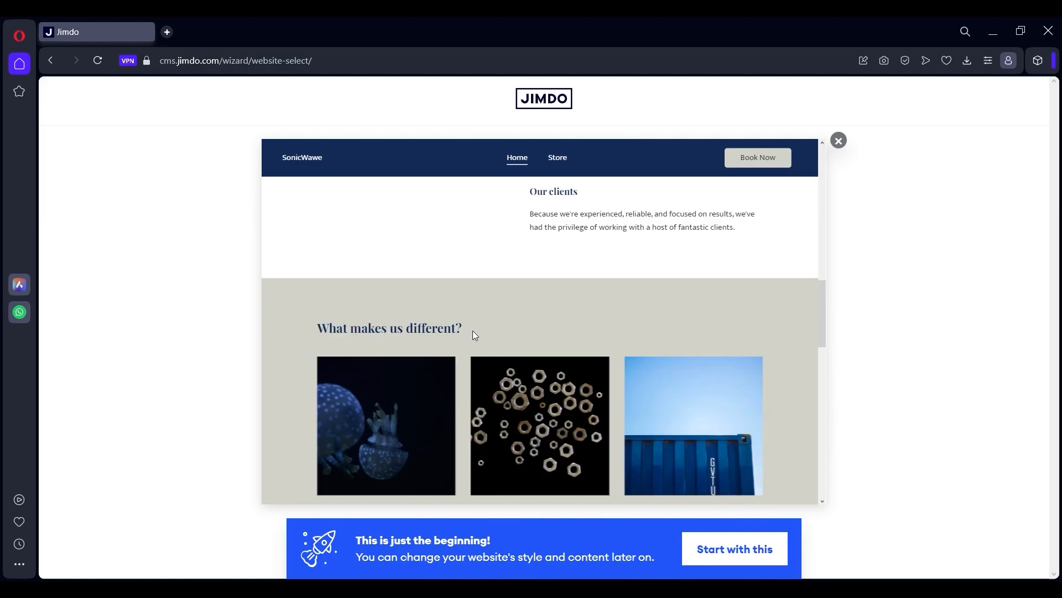
pyautogui.click(838, 140)
# Step: Preview the black starter website, look through its home page down to the footer, and close the preview
pyautogui.click(712, 310)
pyautogui.click(697, 437)
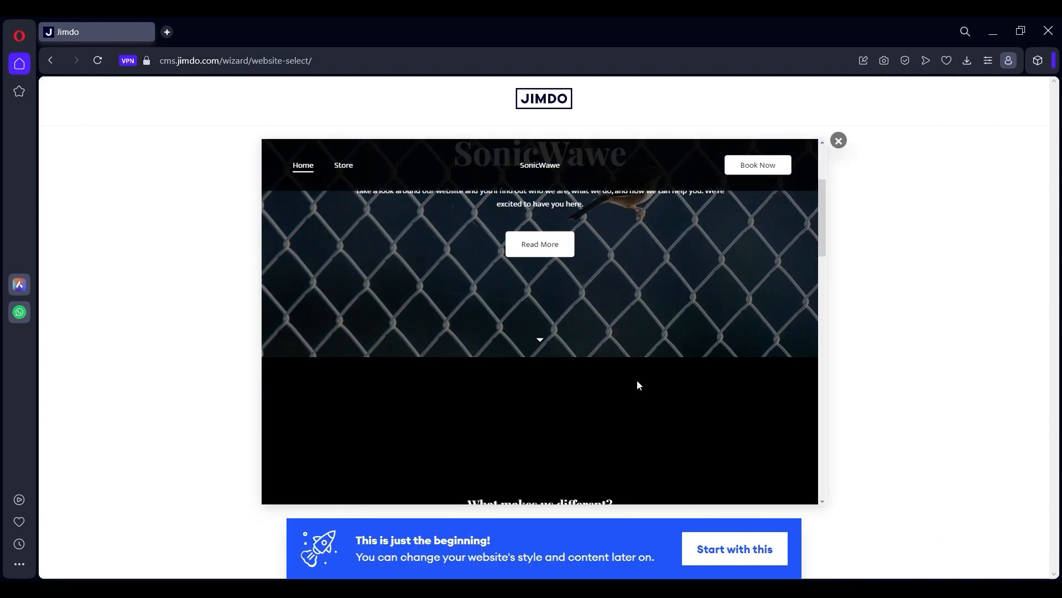
pyautogui.scroll(-10, 642, 371)
pyautogui.scroll(-3, 661, 338)
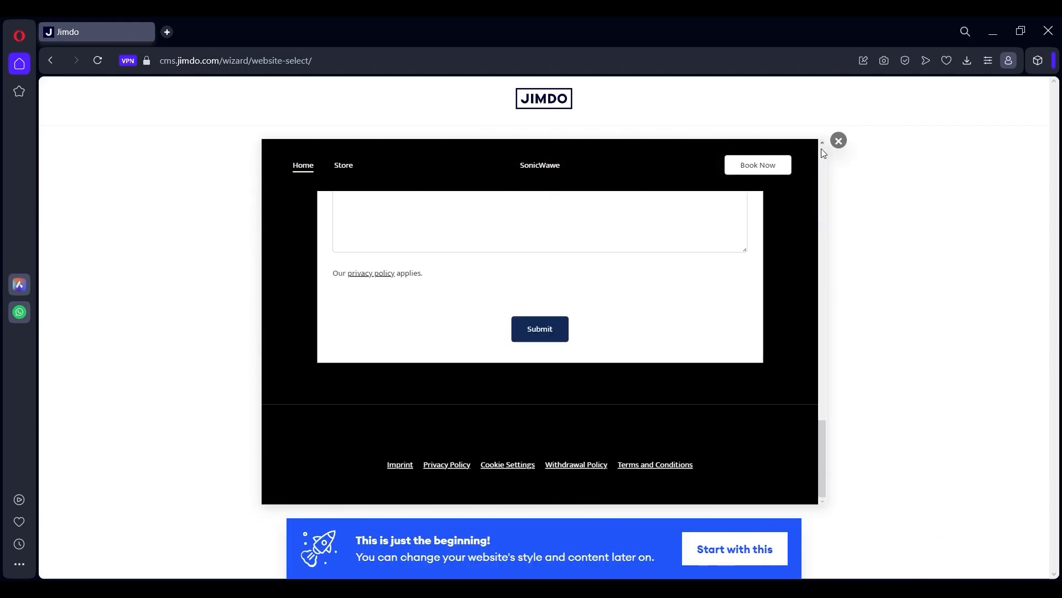
pyautogui.click(839, 141)
# Step: Choose the blue starter website and create it for free with the sonicwawe.jimdosite.com domain
pyautogui.click(412, 423)
pyautogui.click(964, 560)
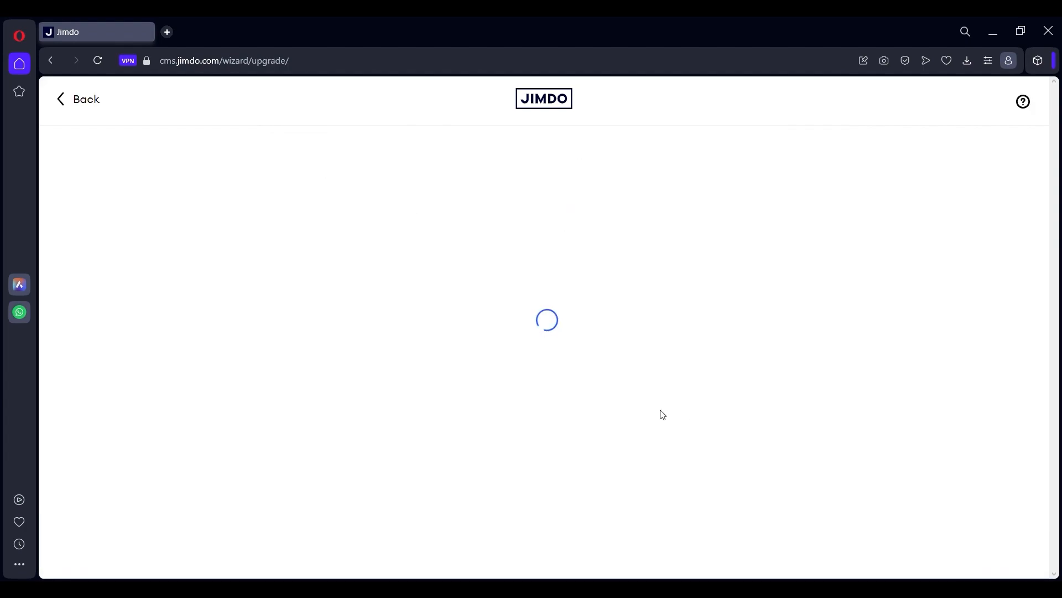
pyautogui.scroll(-4, 586, 381)
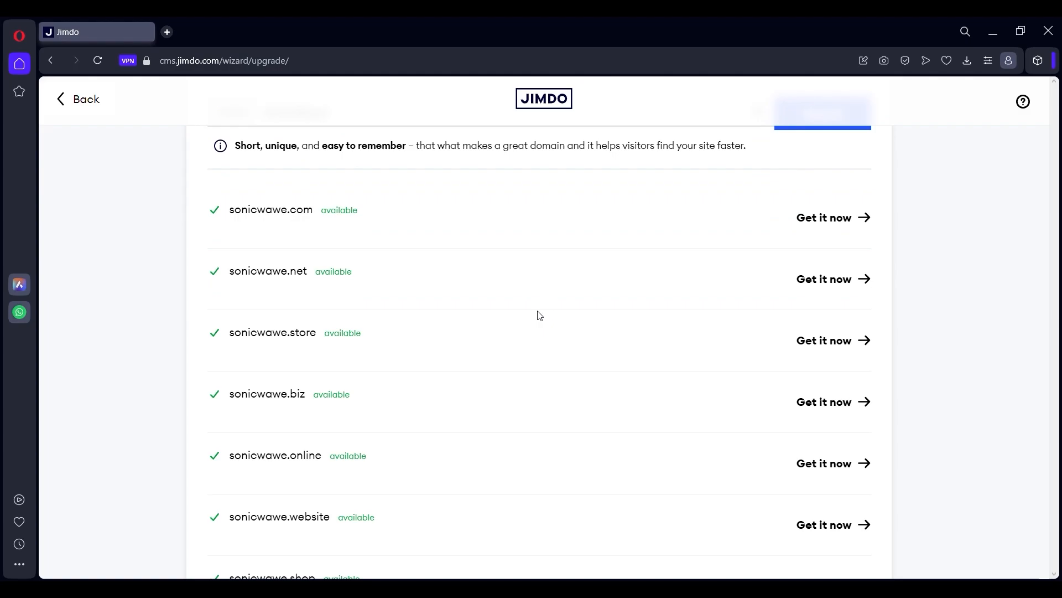
pyautogui.scroll(-6, 536, 318)
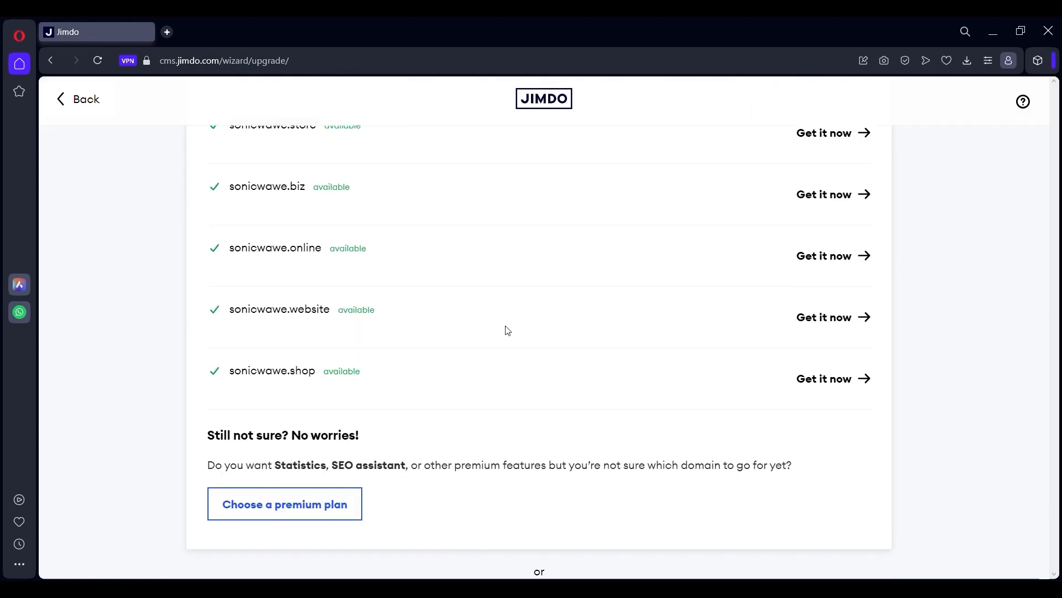
pyautogui.scroll(-4, 502, 347)
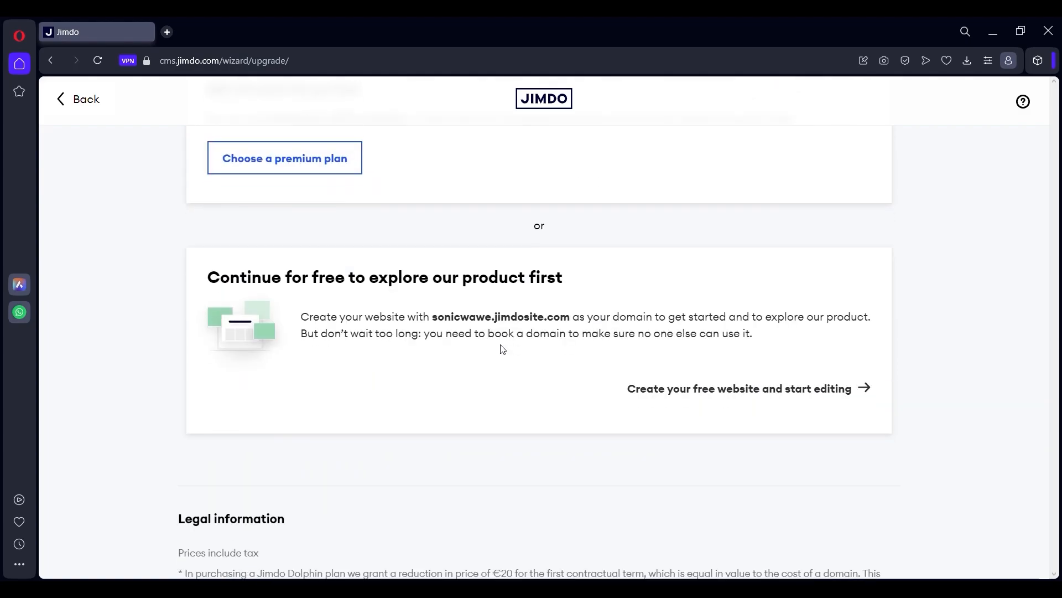
pyautogui.click(675, 389)
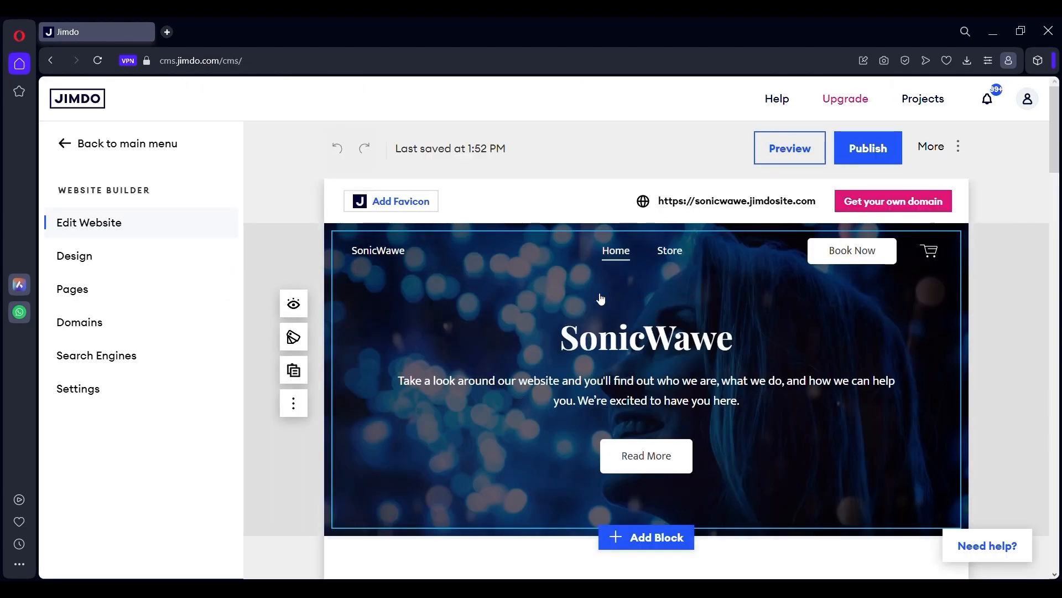
# Step: Look over the new home page and turn on the logo element in the website's navigation bar
pyautogui.scroll(-10, 601, 299)
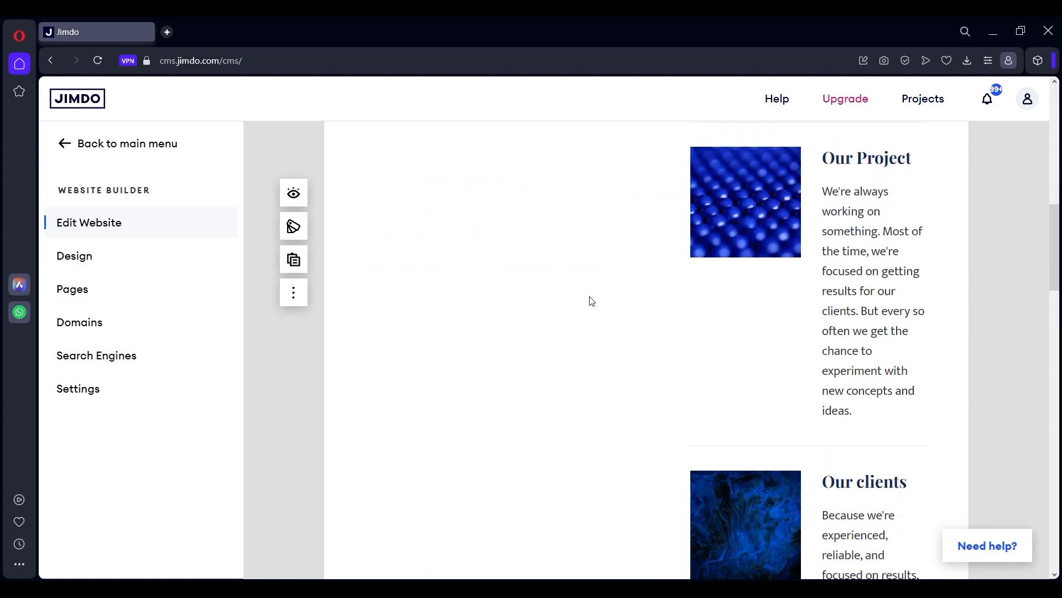
pyautogui.scroll(10, 575, 321)
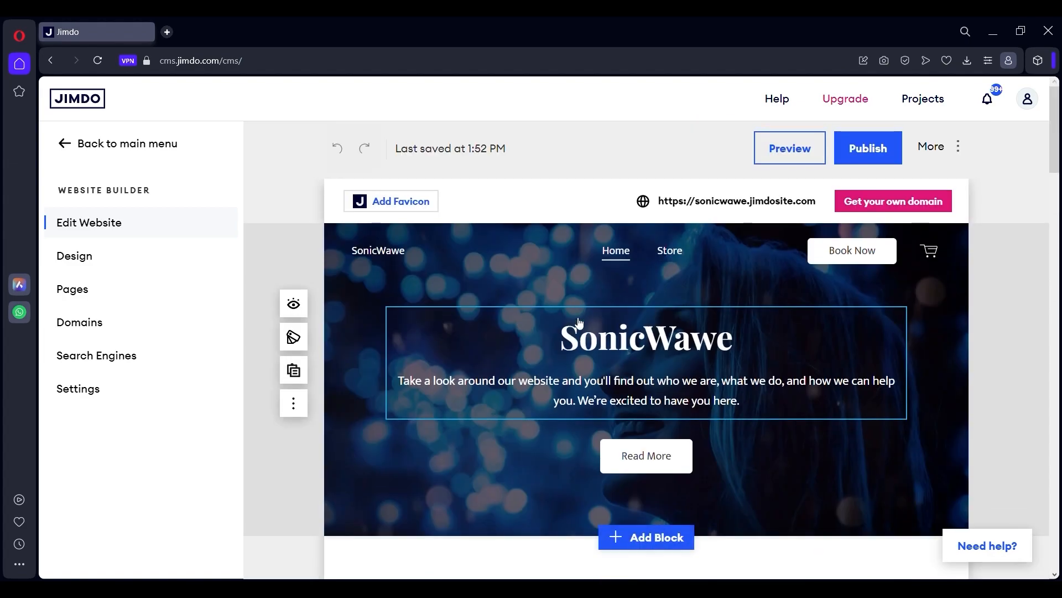
pyautogui.click(419, 202)
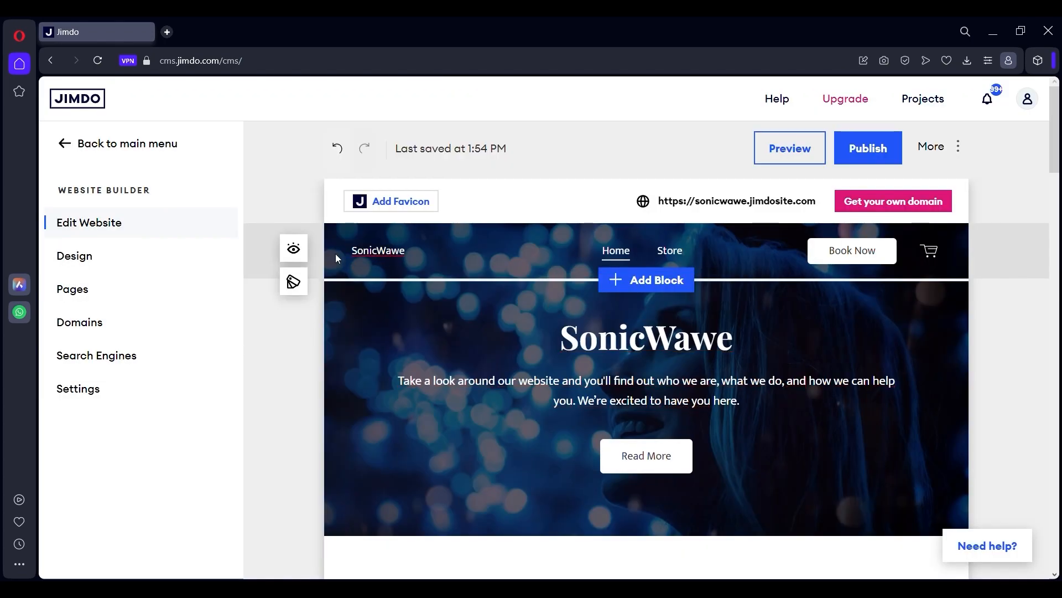
pyautogui.click(297, 253)
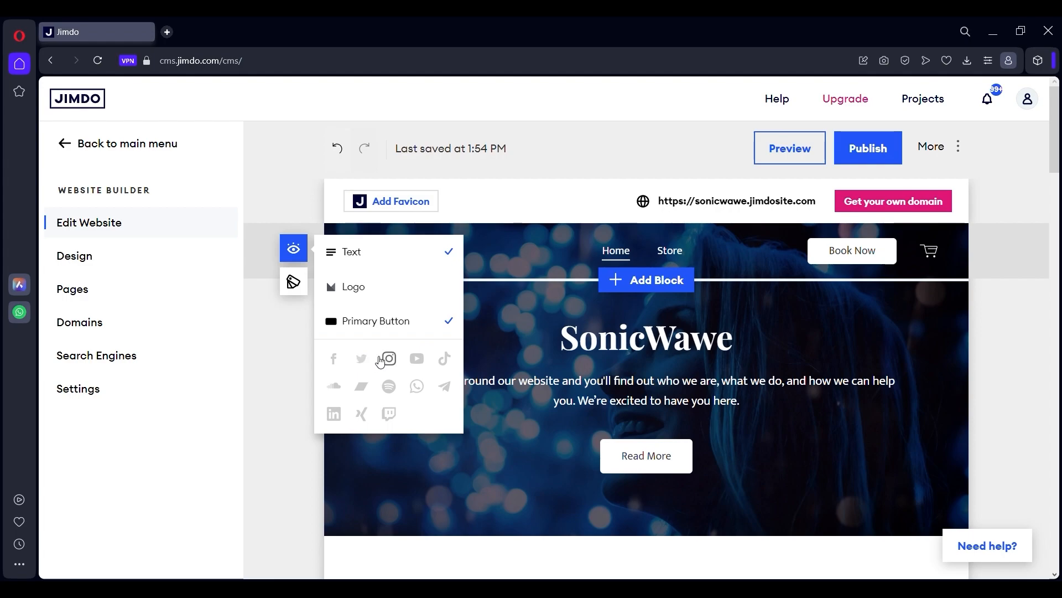
pyautogui.click(393, 288)
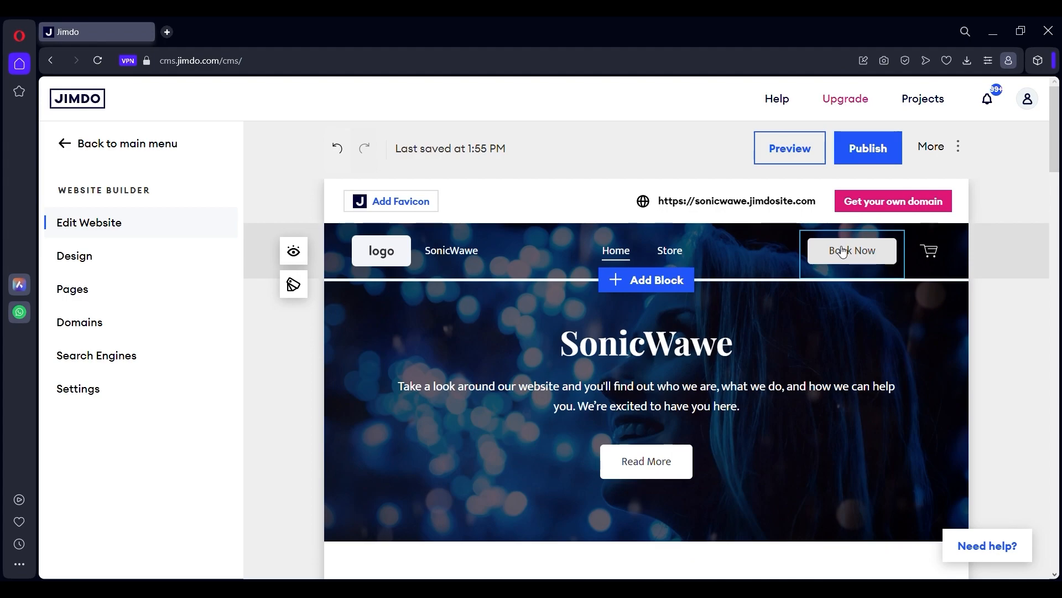
# Step: Change the navigation bar's "Book Now" button text to "Shop Now"
pyautogui.click(856, 254)
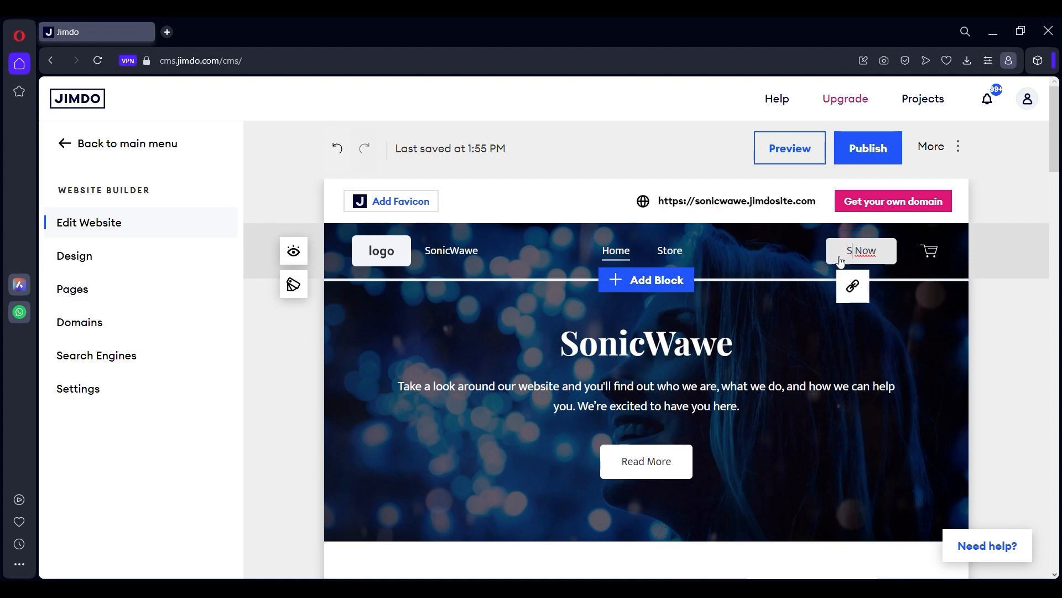
pyautogui.write('Shop')
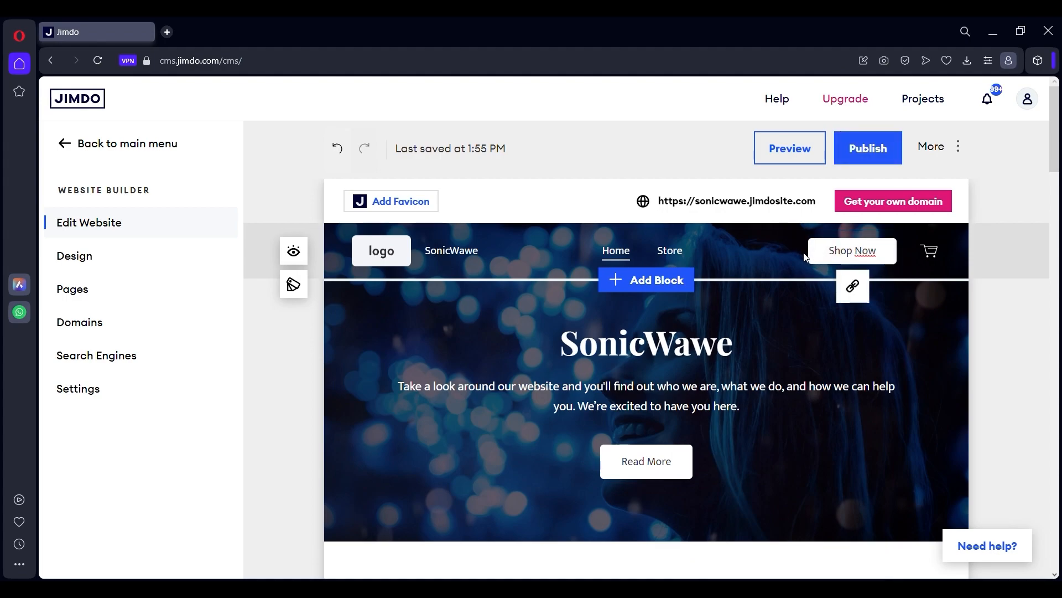
pyautogui.click(794, 257)
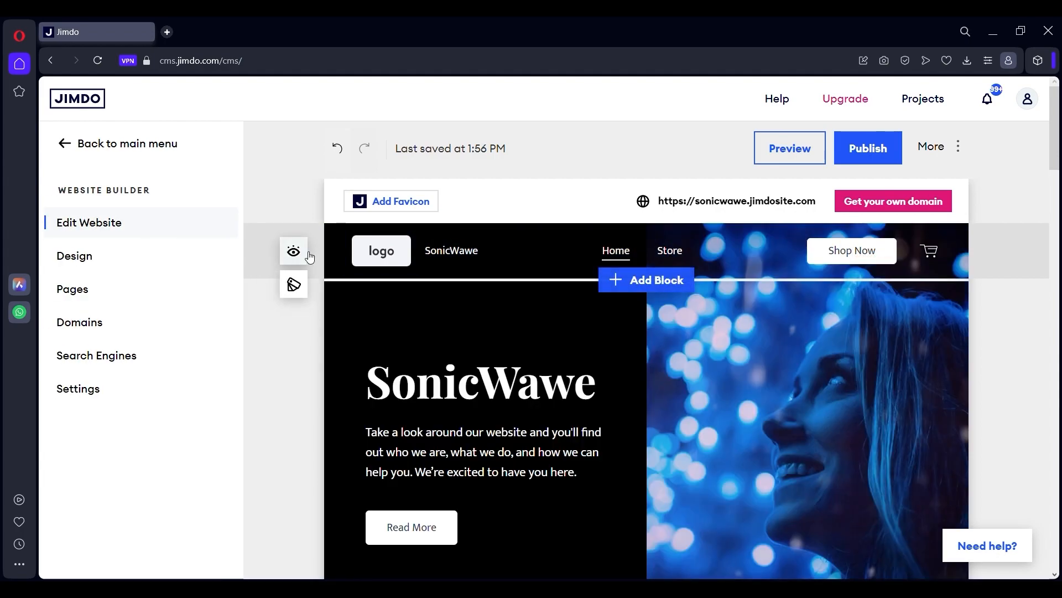
# Step: Turn off the transparent navigation in the navigation bar's design settings
pyautogui.click(294, 252)
pyautogui.click(294, 284)
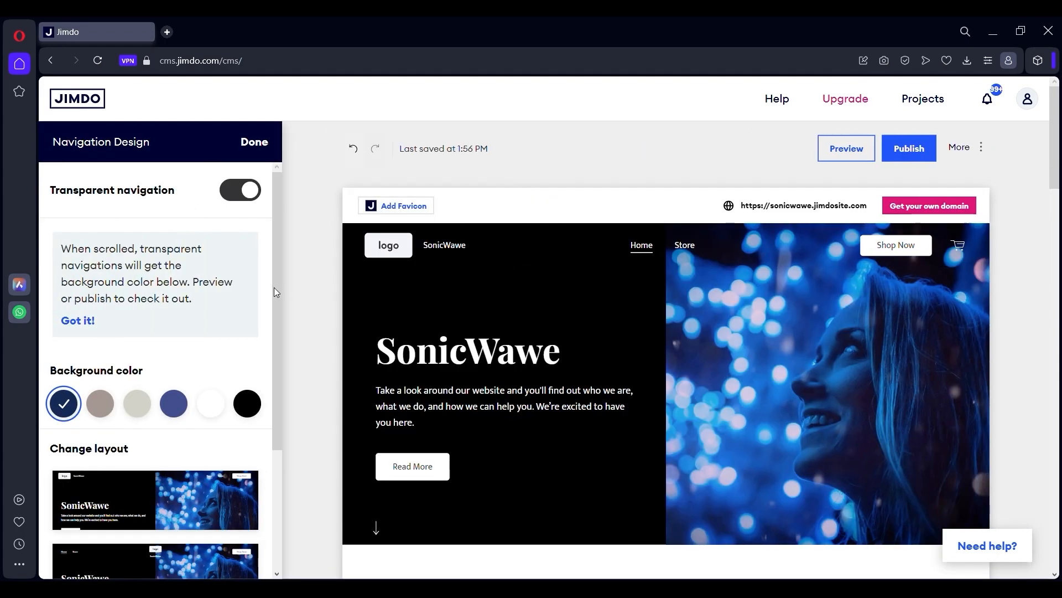
pyautogui.click(235, 197)
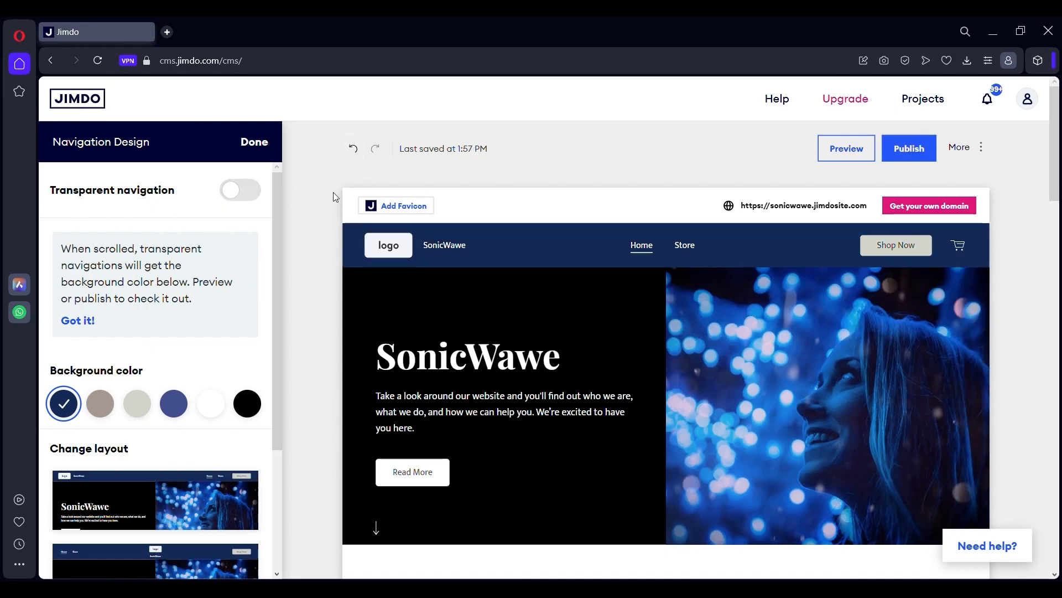
# Step: Open the image library for the navigation logo and browse the saved images
pyautogui.click(393, 252)
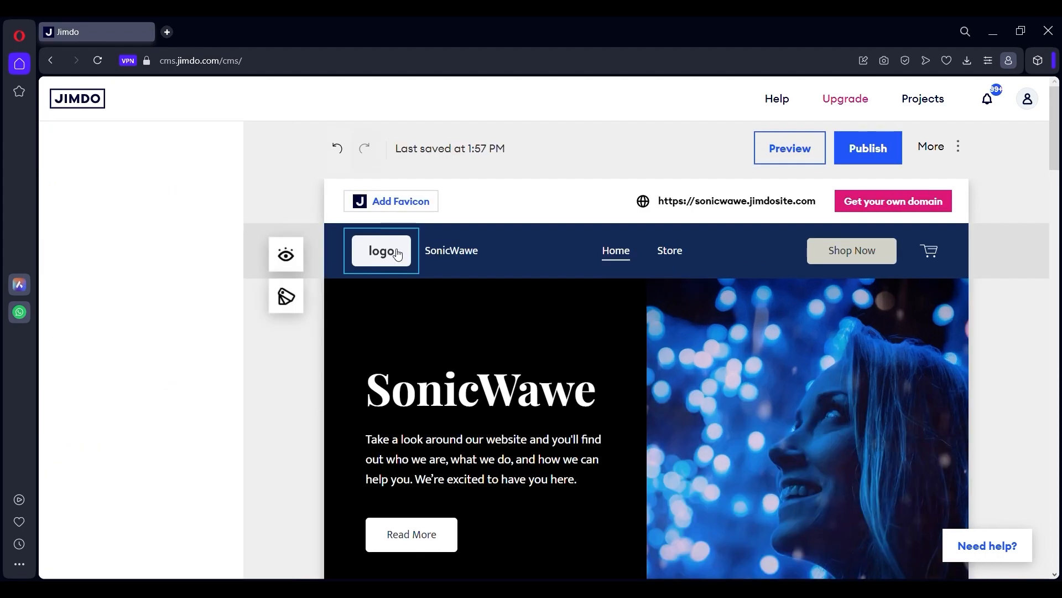
pyautogui.click(394, 256)
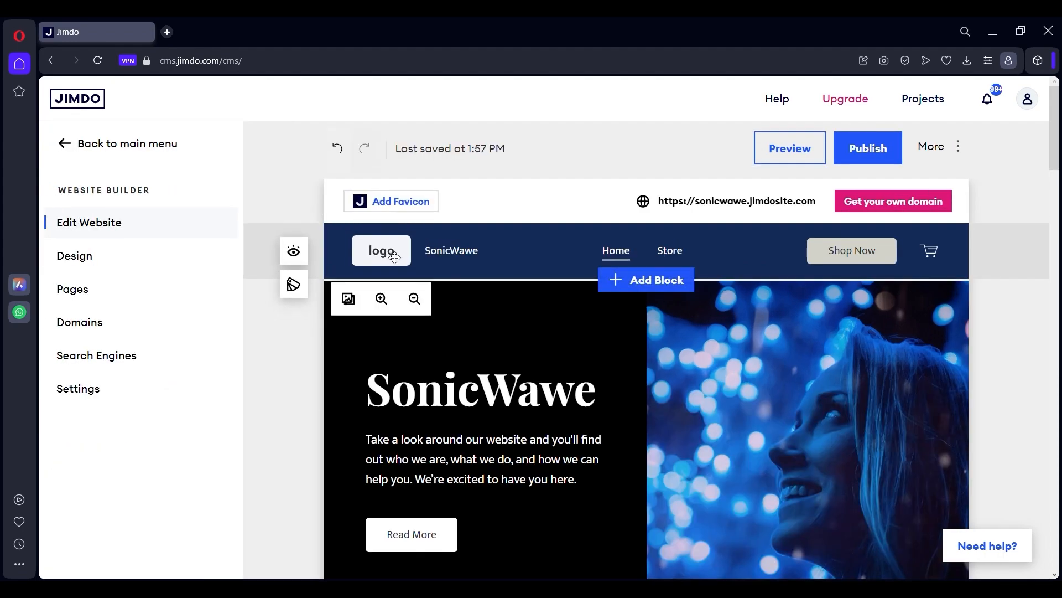
pyautogui.click(349, 299)
pyautogui.scroll(-10, 491, 253)
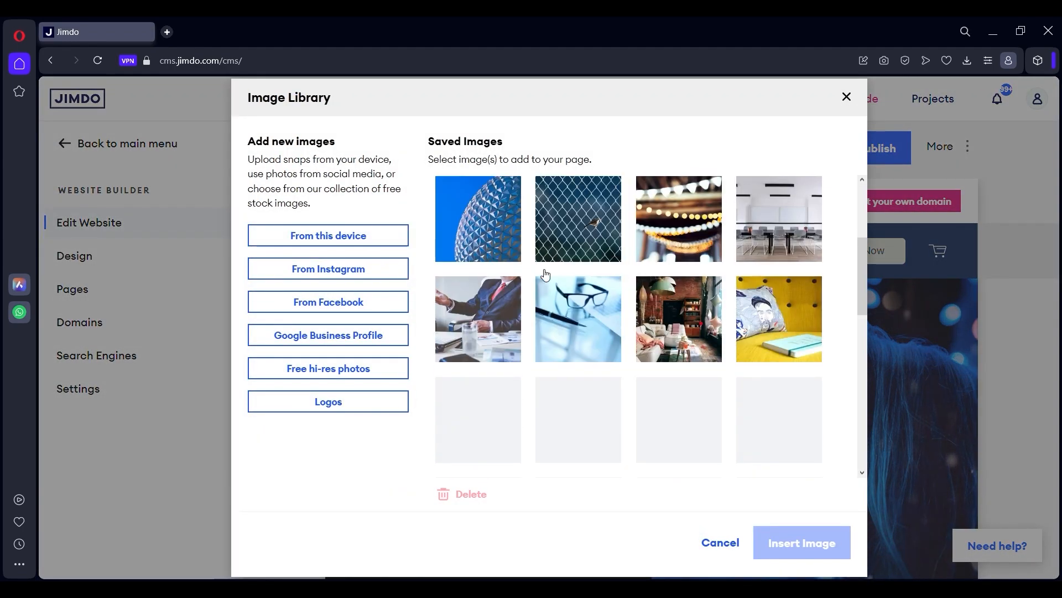
pyautogui.scroll(-4, 627, 290)
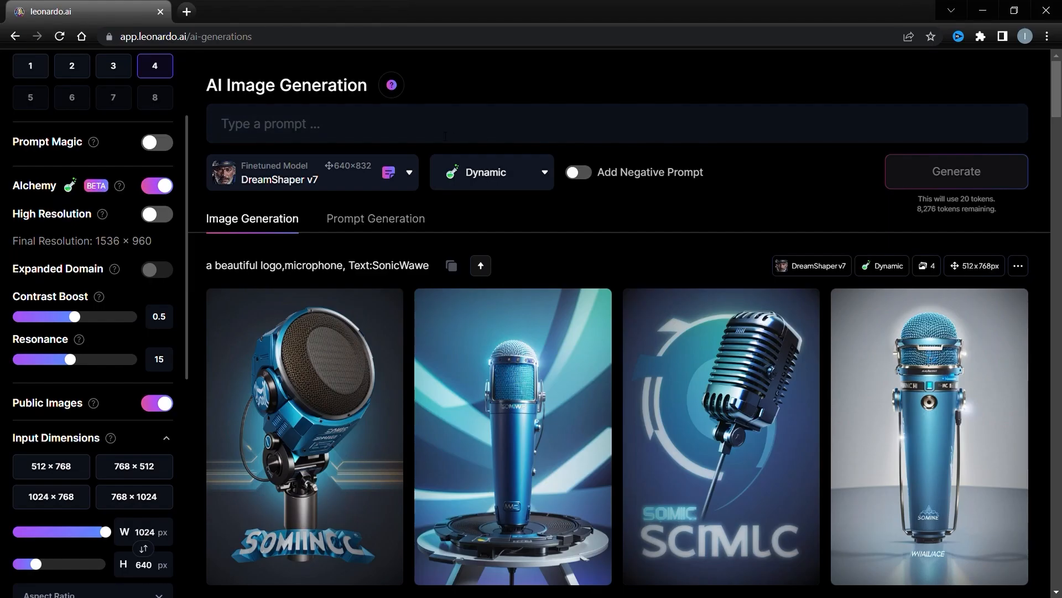
# Step: In Leonardo.Ai, generate images from the prompt "a beautiful logo , microphone, text:SonicWawe" and open the second result
pyautogui.click(445, 136)
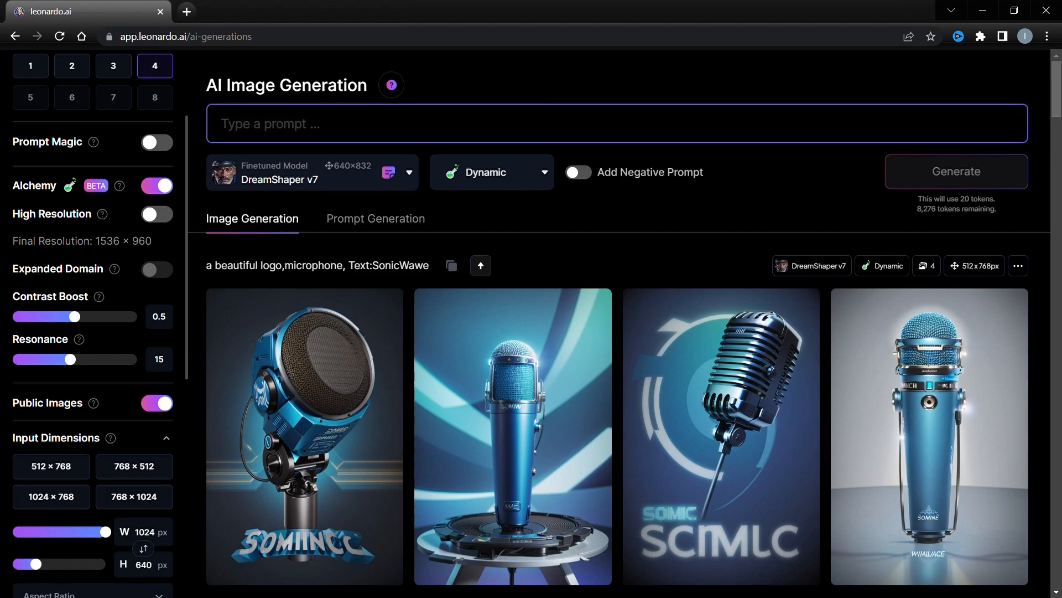
pyautogui.write('a beautiful logo , microph')
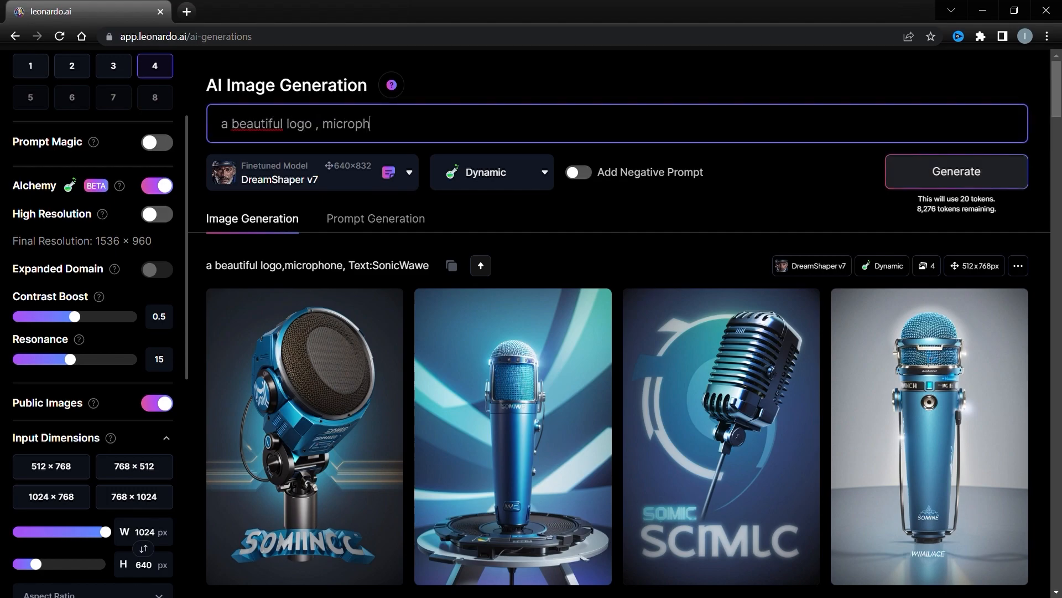
pyautogui.write('one, text:SonicWawe')
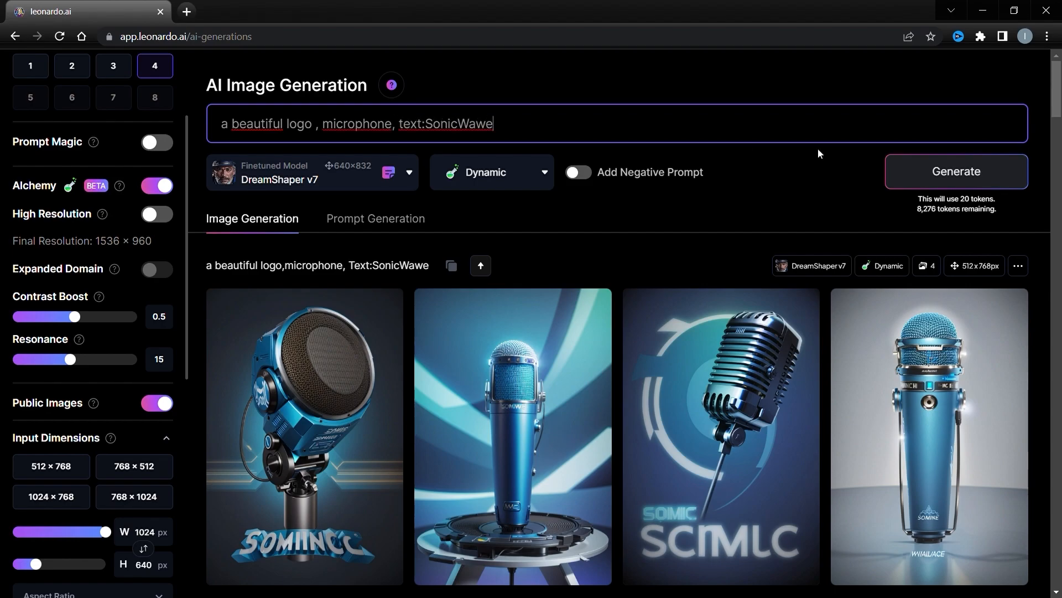
pyautogui.click(913, 168)
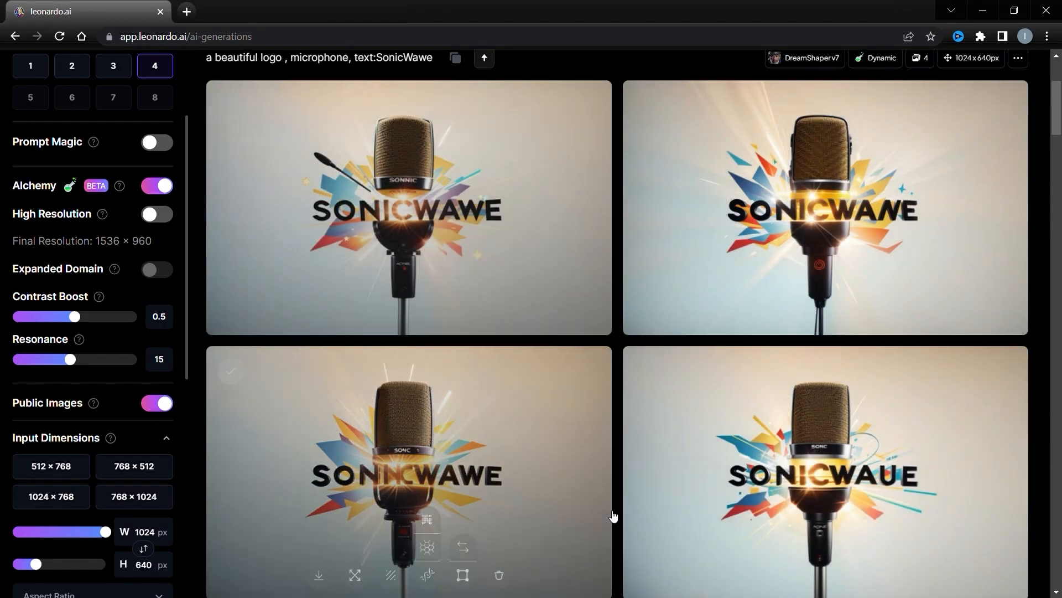
pyautogui.click(738, 227)
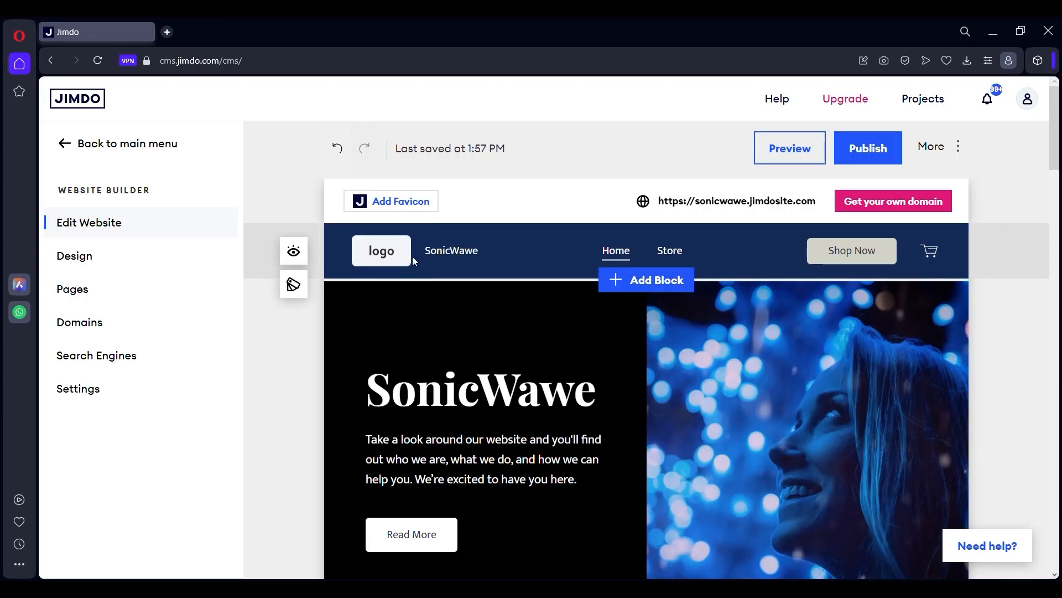
# Step: Back in Jimdo, insert the SonicWawe microphone image as the navigation logo and enlarge it by two zoom steps
pyautogui.moveTo(381, 260)
pyautogui.click(348, 298)
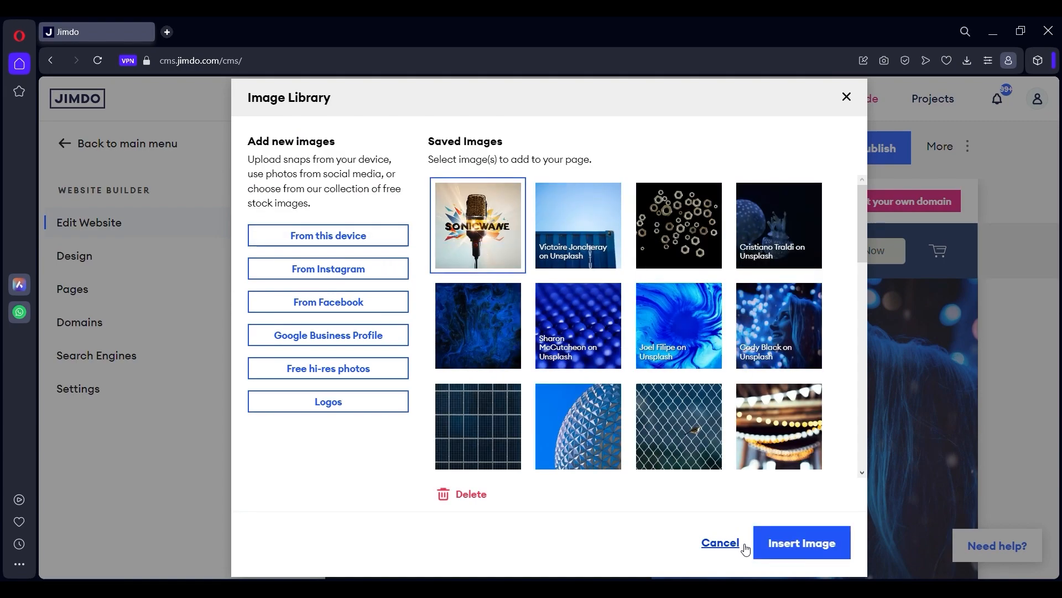
pyautogui.click(801, 542)
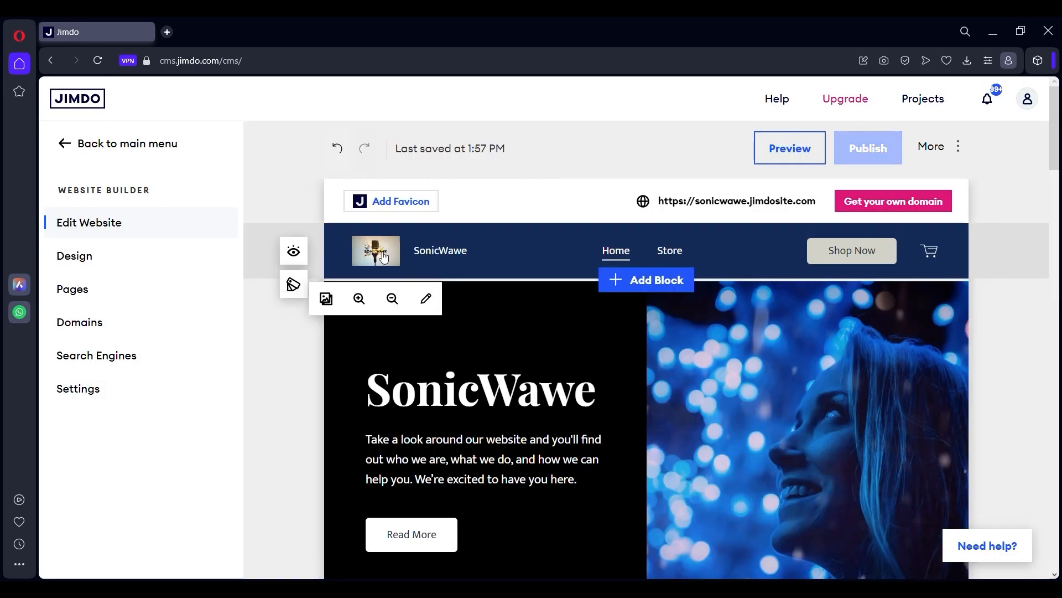
pyautogui.click(381, 252)
pyautogui.click(363, 301)
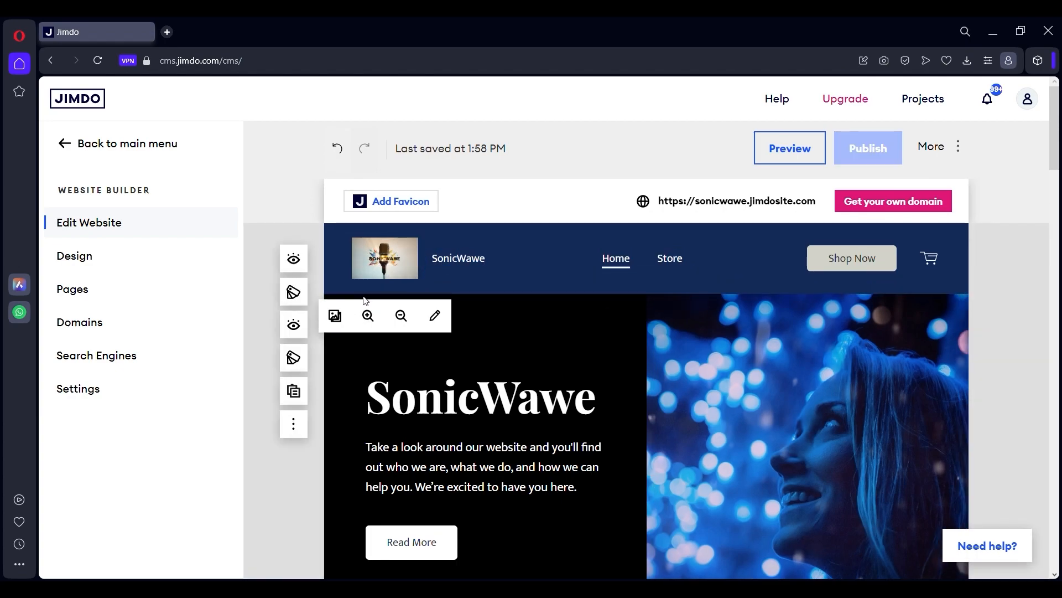
pyautogui.click(370, 321)
# Step: Replace the hero block's photo of the woman with the SonicWawe microphone image uploaded from the device
pyautogui.scroll(-1, 663, 416)
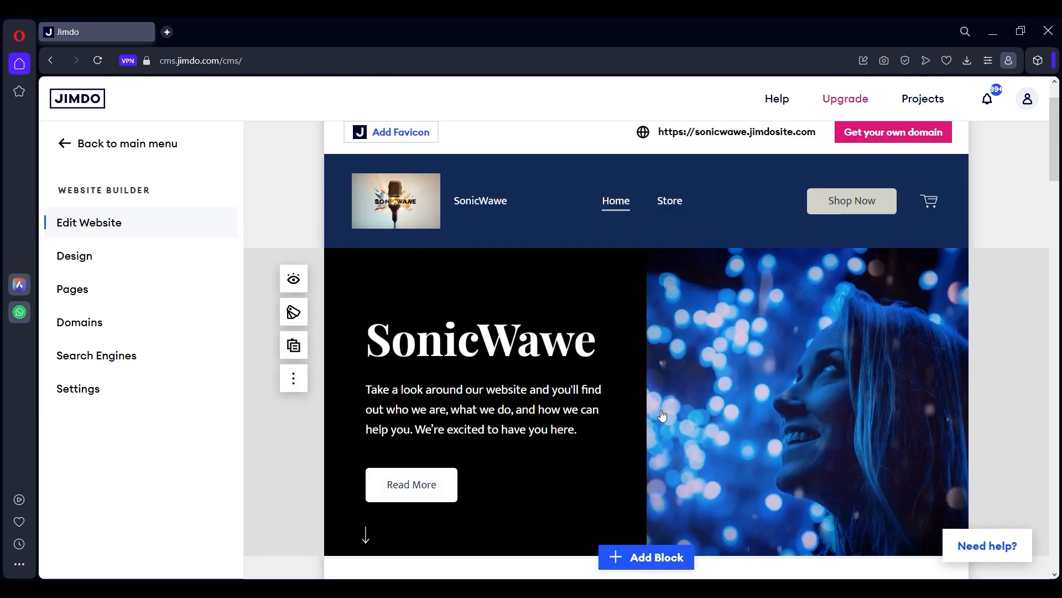
pyautogui.click(663, 417)
pyautogui.click(725, 375)
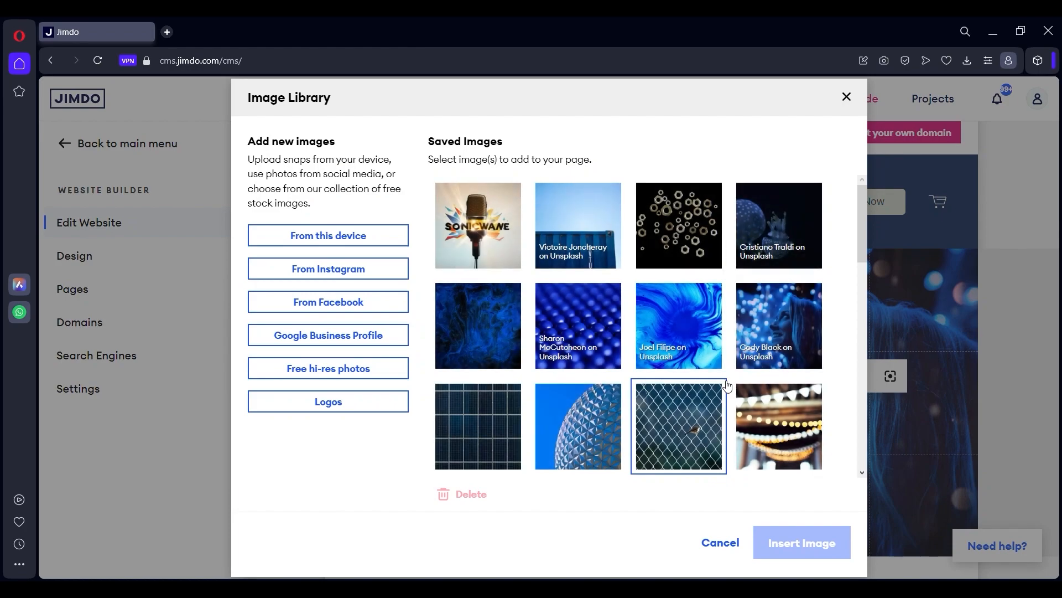
pyautogui.click(387, 234)
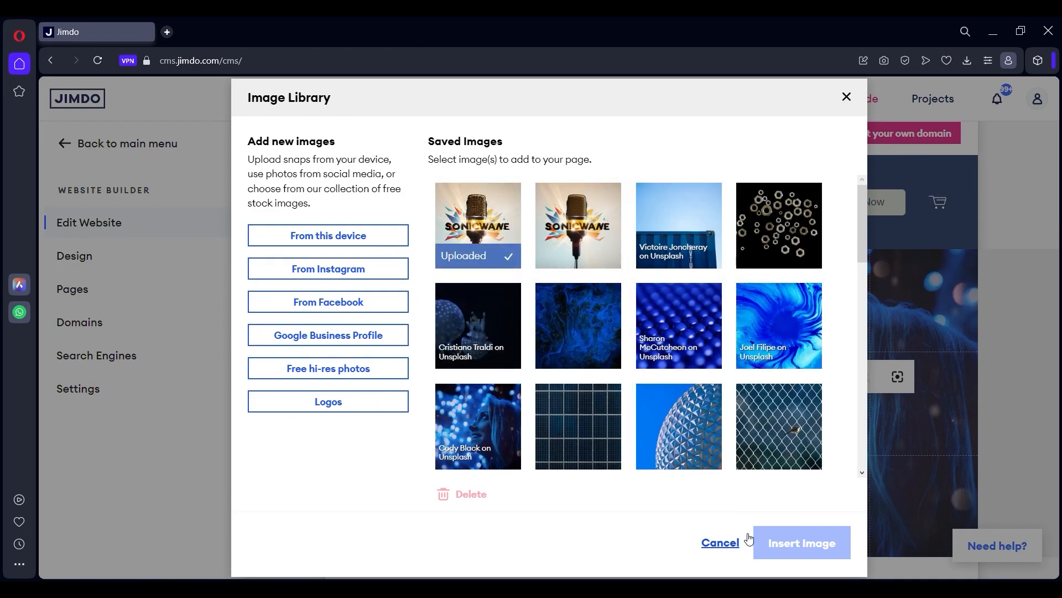
pyautogui.click(802, 542)
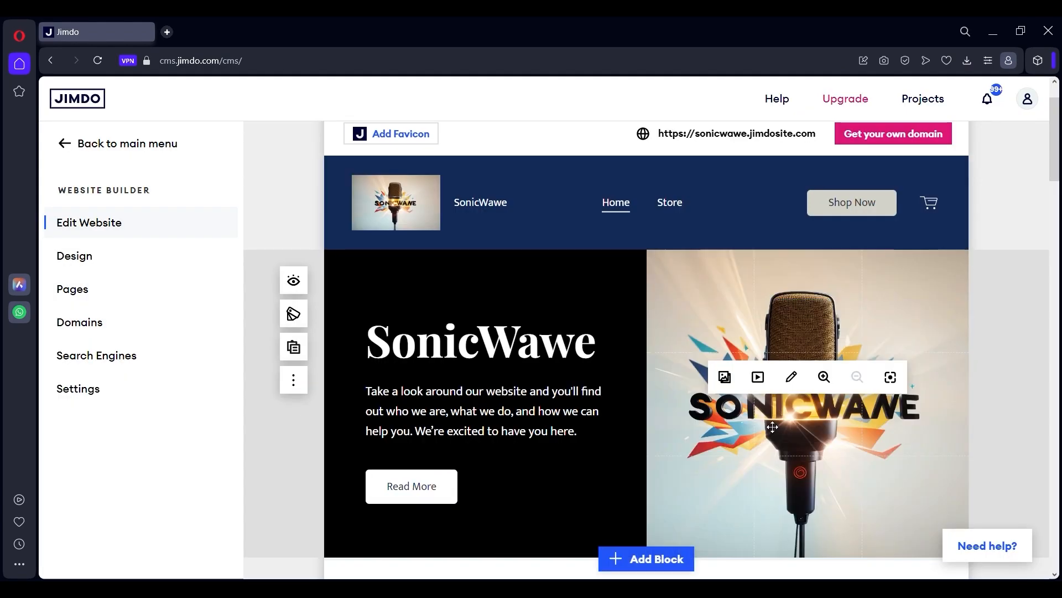
pyautogui.scroll(-2, 880, 308)
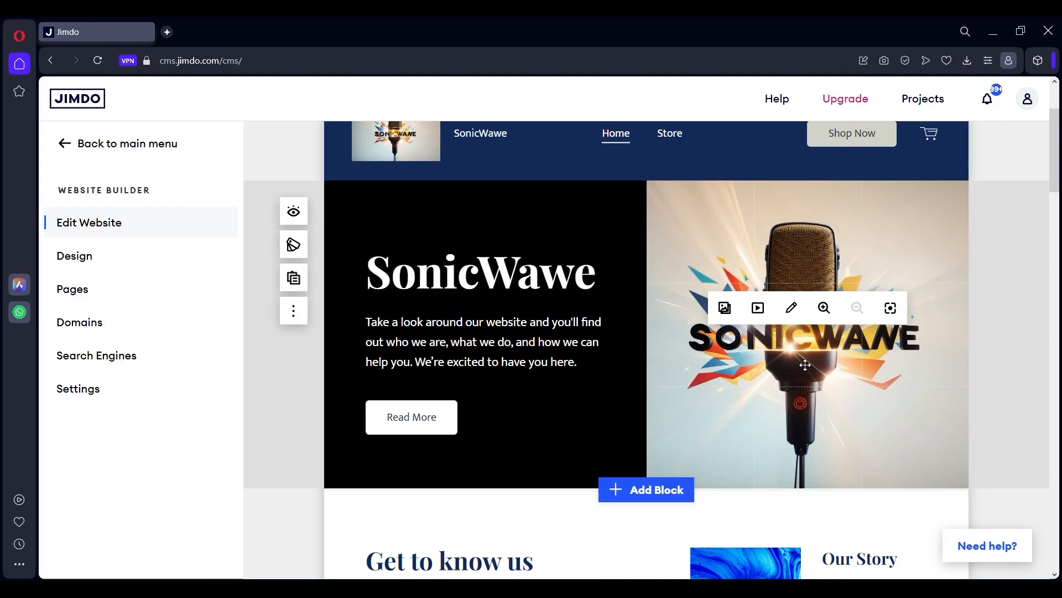
pyautogui.click(806, 365)
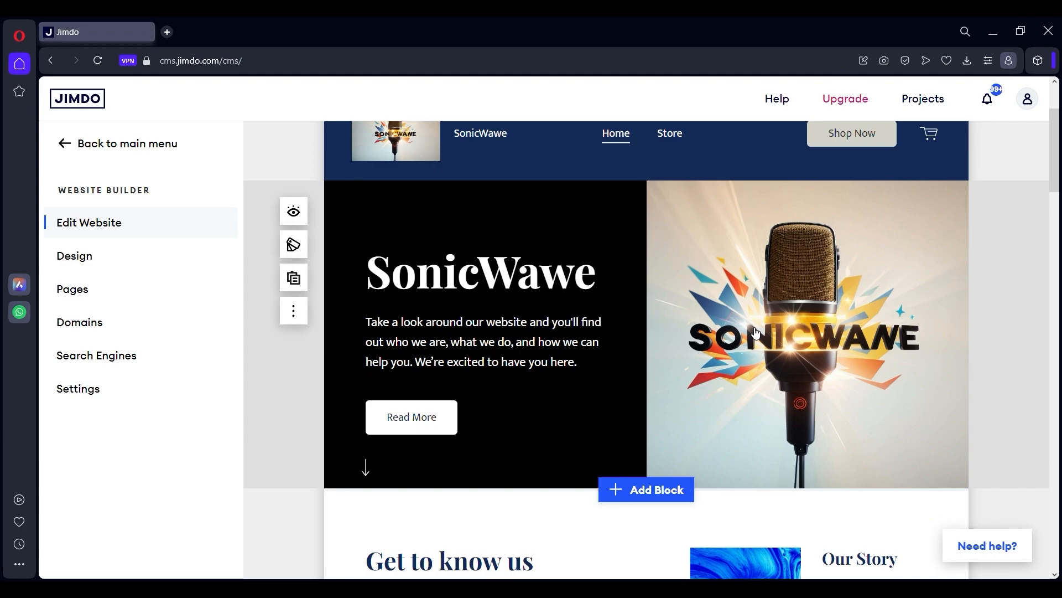
# Step: Replace the hero block's description under the SonicWawe heading with "Your Voice,Amplified." and add an empty line above it
pyautogui.tripleClick(405, 348)
pyautogui.write('Your Voice,Am')
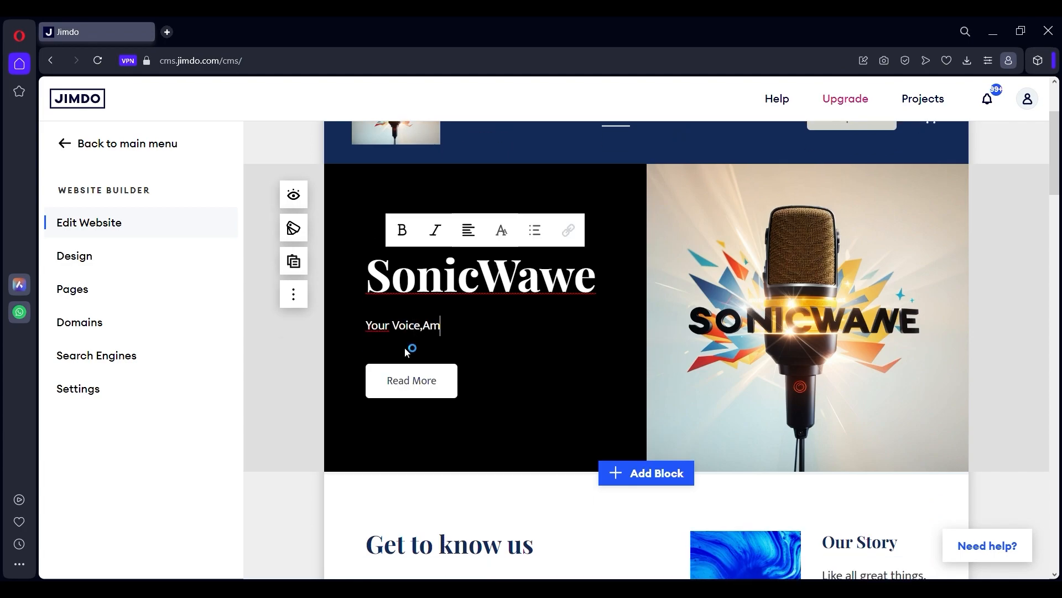
pyautogui.write('ed')
pyautogui.press('Home')
pyautogui.press('Return')
pyautogui.click(546, 409)
pyautogui.scroll(1, 578, 410)
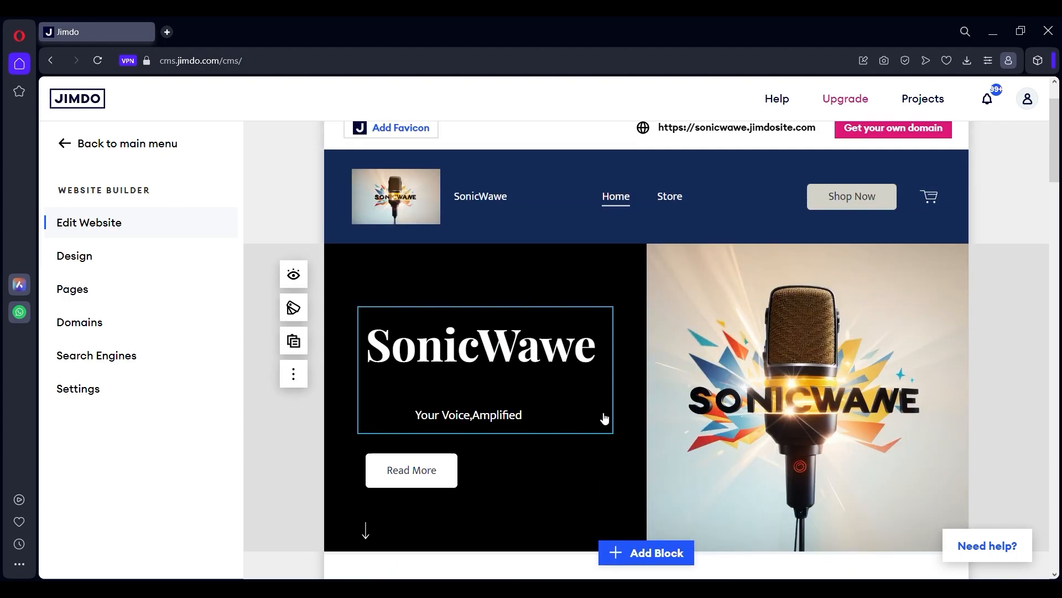
# Step: Open the image selection for the Our Mission picture in the "What makes us different?" block
pyautogui.scroll(-4, 384, 505)
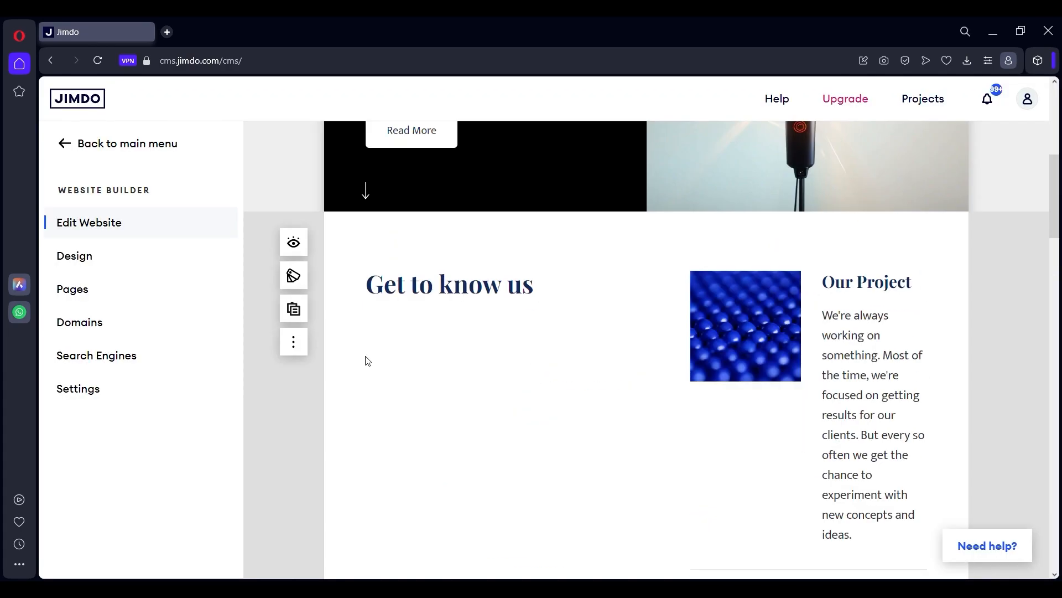
pyautogui.scroll(-12, 368, 360)
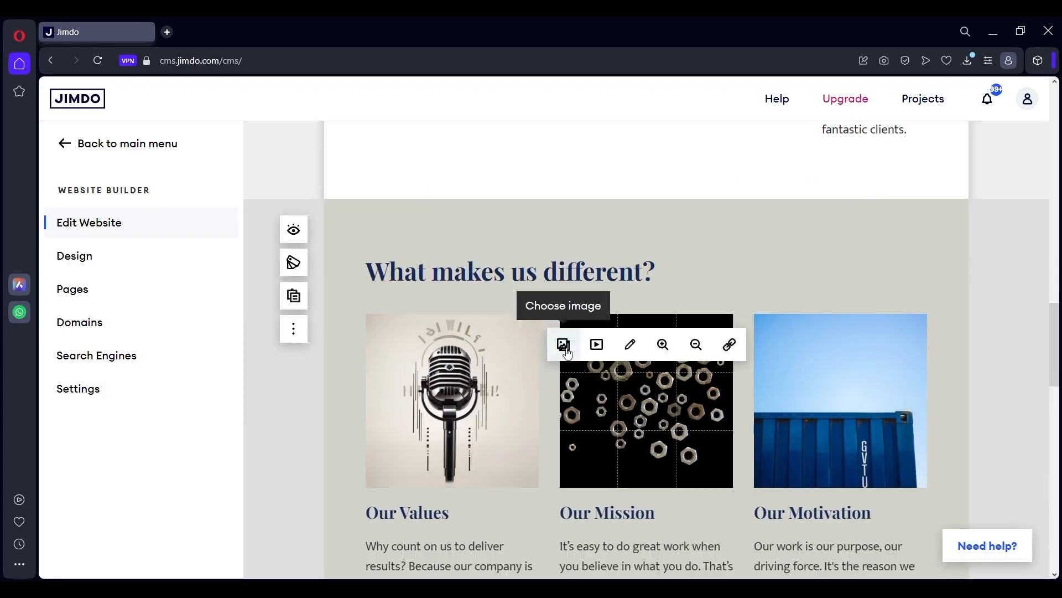
pyautogui.click(564, 345)
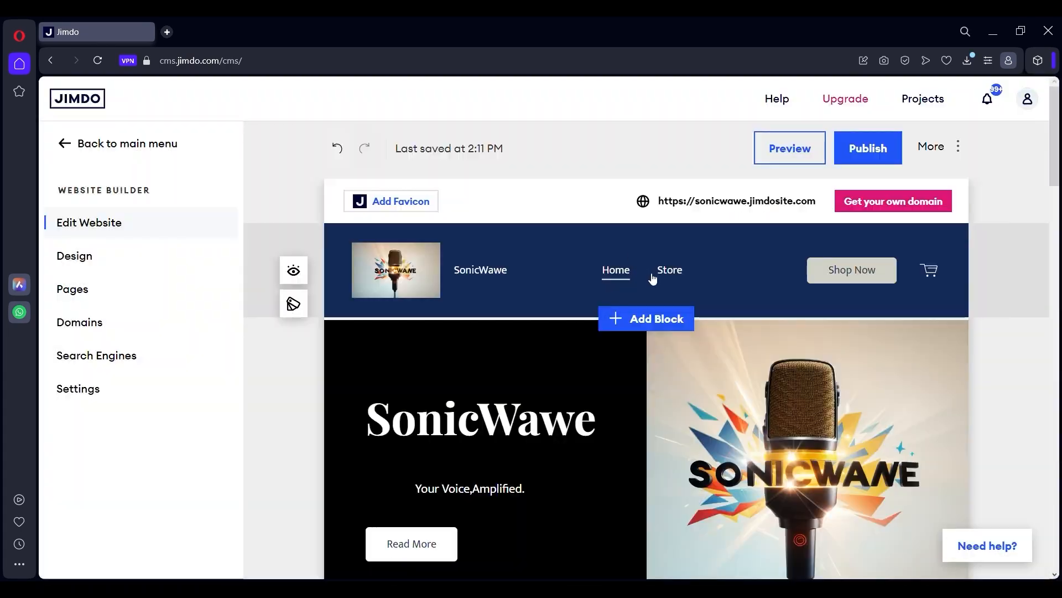
# Step: Open the first product on the Store page and replace its lamp photo with the saved blue microphone image
pyautogui.click(670, 270)
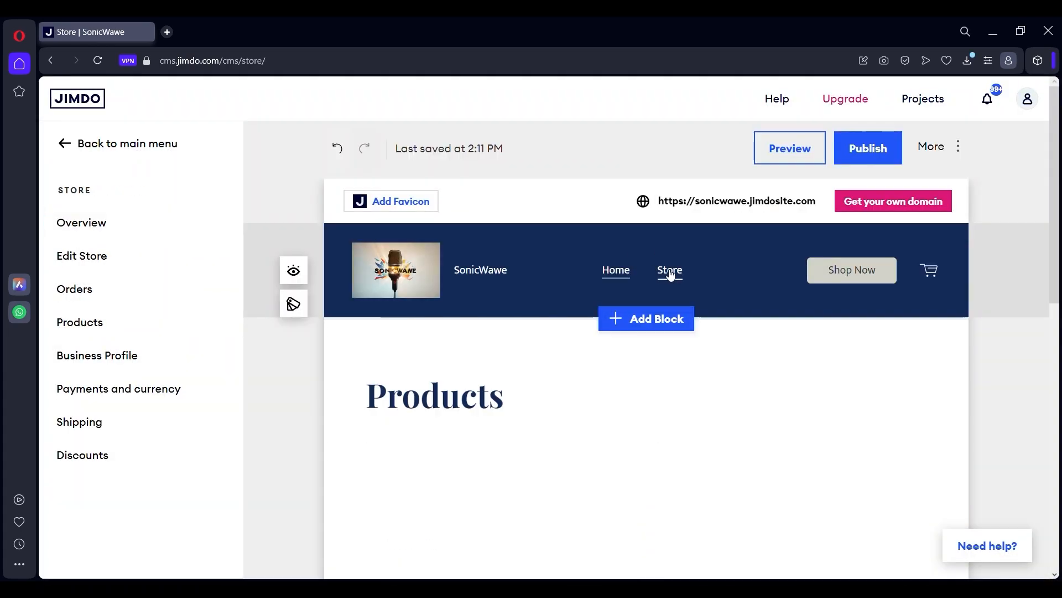
pyautogui.scroll(-4, 590, 334)
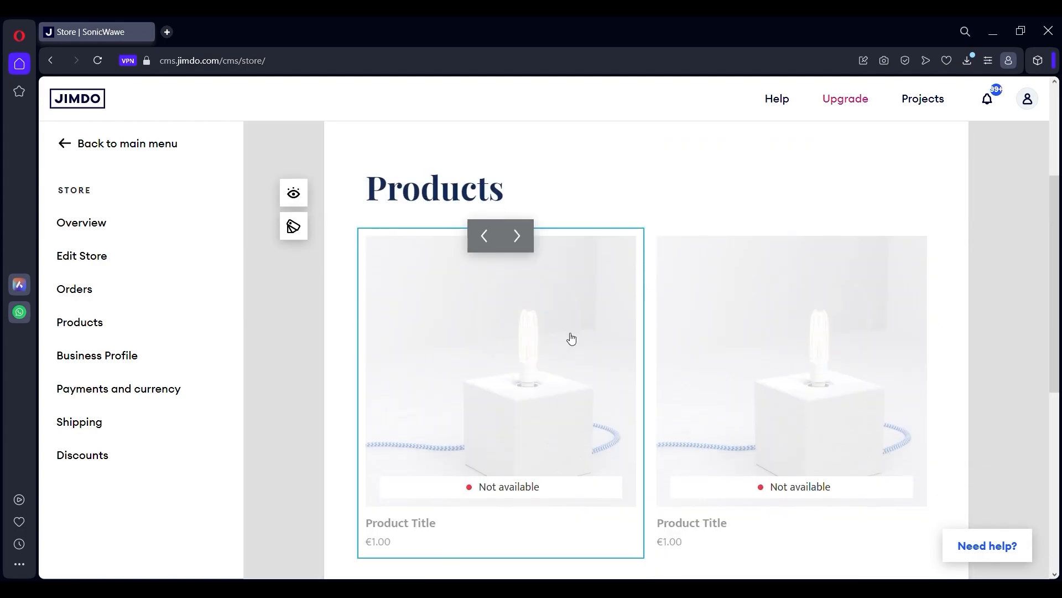
pyautogui.click(558, 390)
pyautogui.scroll(-3, 559, 390)
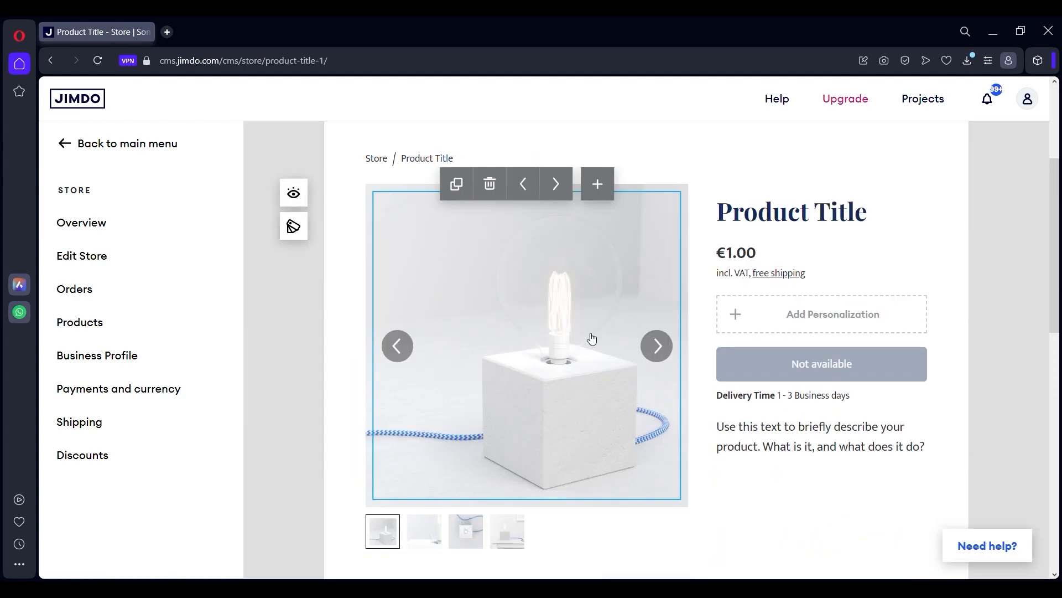
pyautogui.scroll(3, 589, 336)
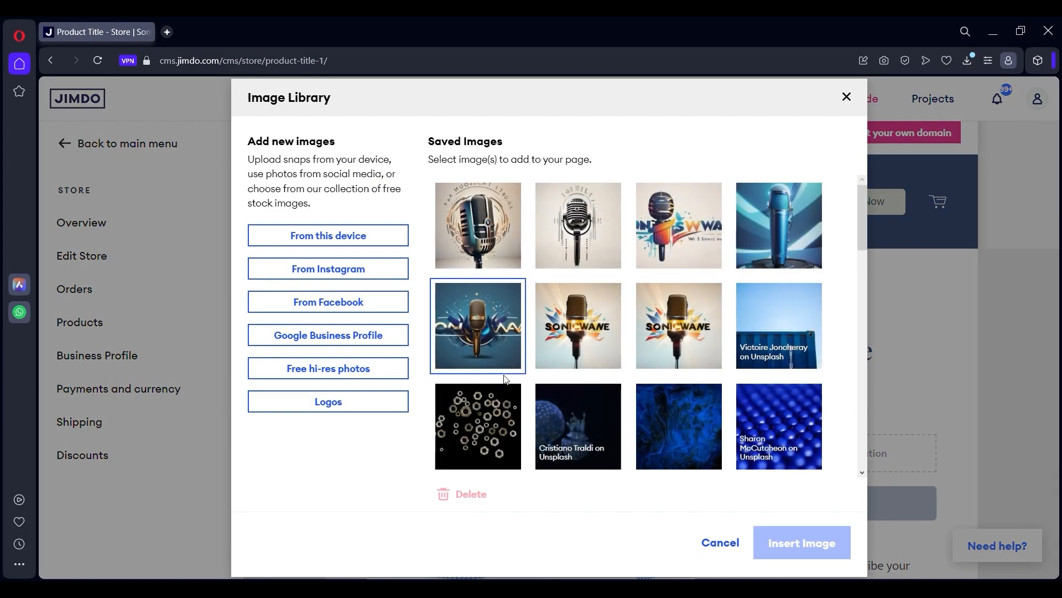
pyautogui.click(801, 543)
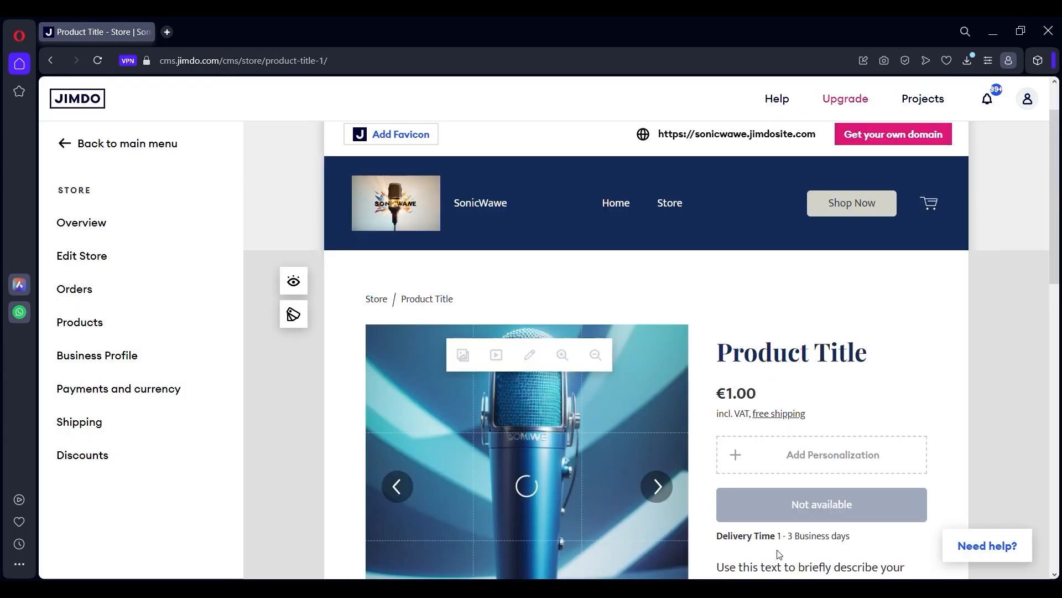
# Step: Change the product's title to "SW sw200x"
pyautogui.scroll(-4, 638, 399)
pyautogui.scroll(2, 638, 398)
pyautogui.moveTo(880, 216); pyautogui.dragTo(721, 219)
pyautogui.write('SW')
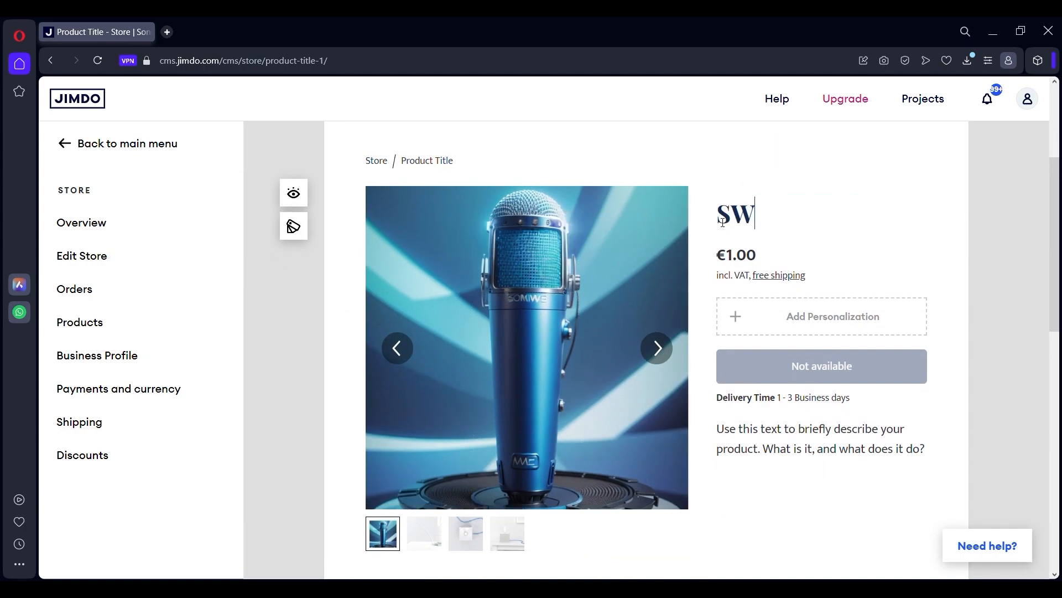
pyautogui.write(' sw200x')
# Step: Set the SW sw200x product's price including VAT to €119.00 and save the product settings
pyautogui.click(736, 254)
pyautogui.scroll(-1, 133, 408)
pyautogui.write('19')
pyautogui.press('Return')
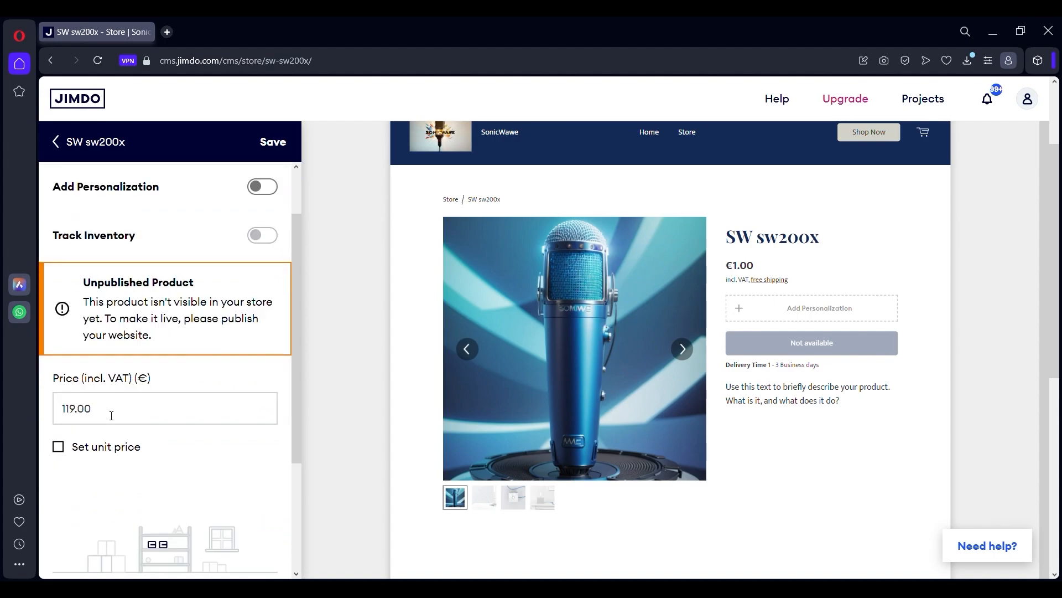
pyautogui.click(273, 141)
# Step: Publish the website and review the live home page from the hero block down to the contact form
pyautogui.click(855, 148)
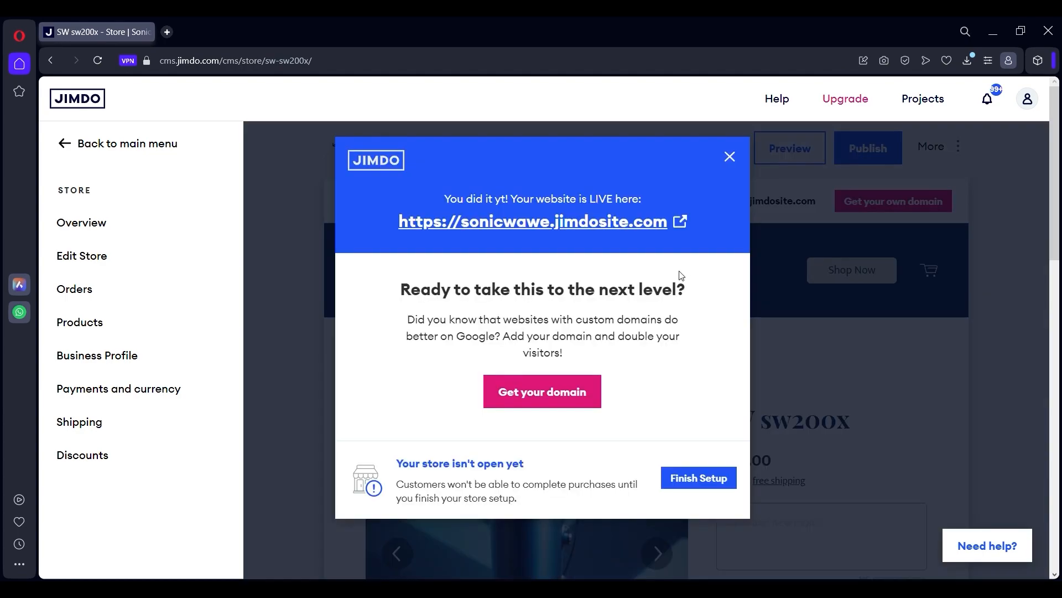
pyautogui.click(590, 223)
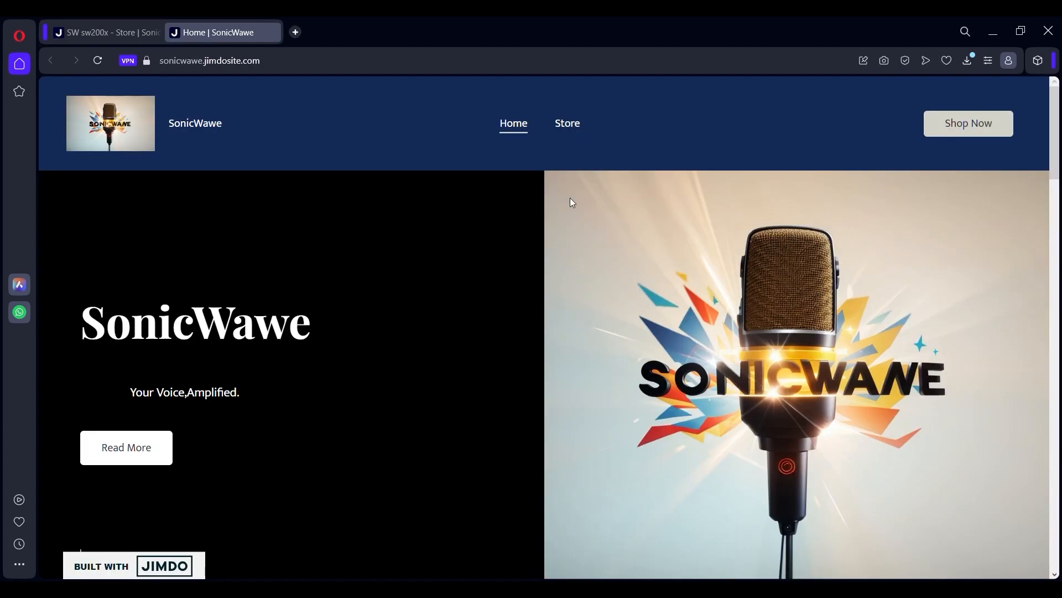
pyautogui.scroll(-6, 565, 202)
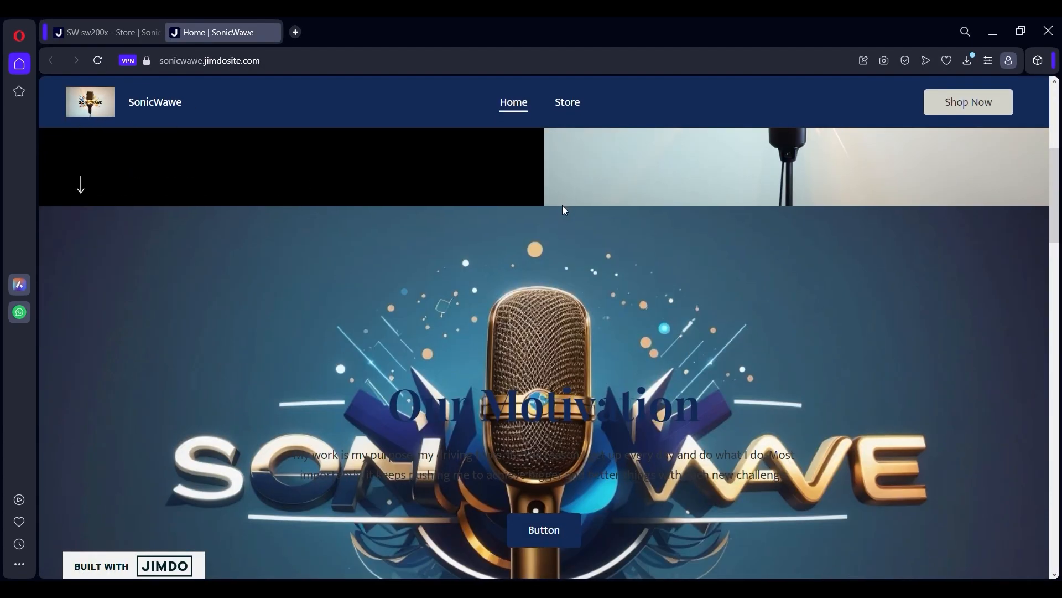
pyautogui.scroll(-8, 563, 210)
pyautogui.scroll(-10, 565, 213)
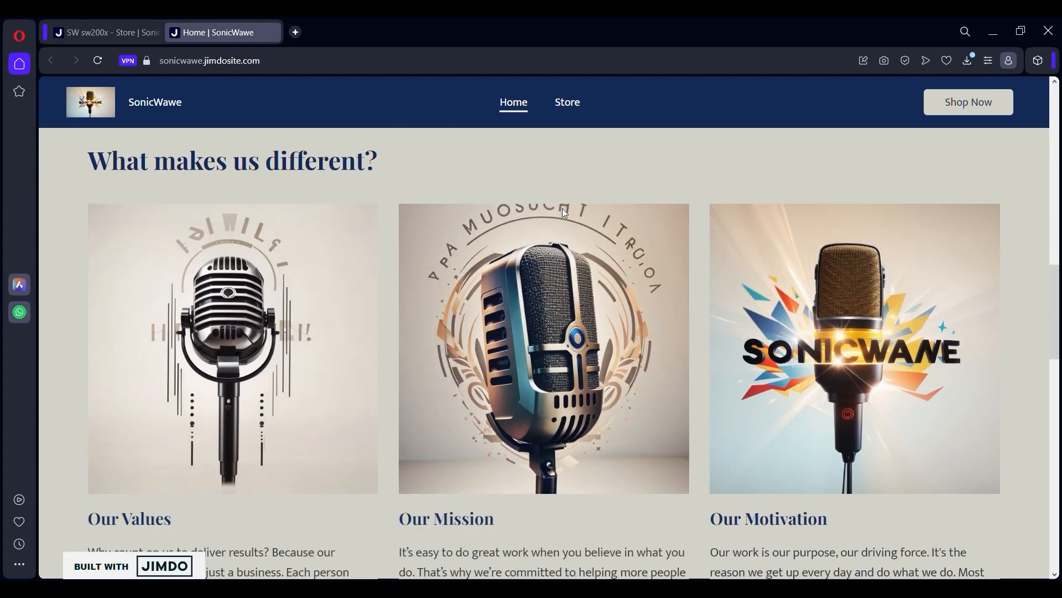
pyautogui.scroll(-6, 570, 232)
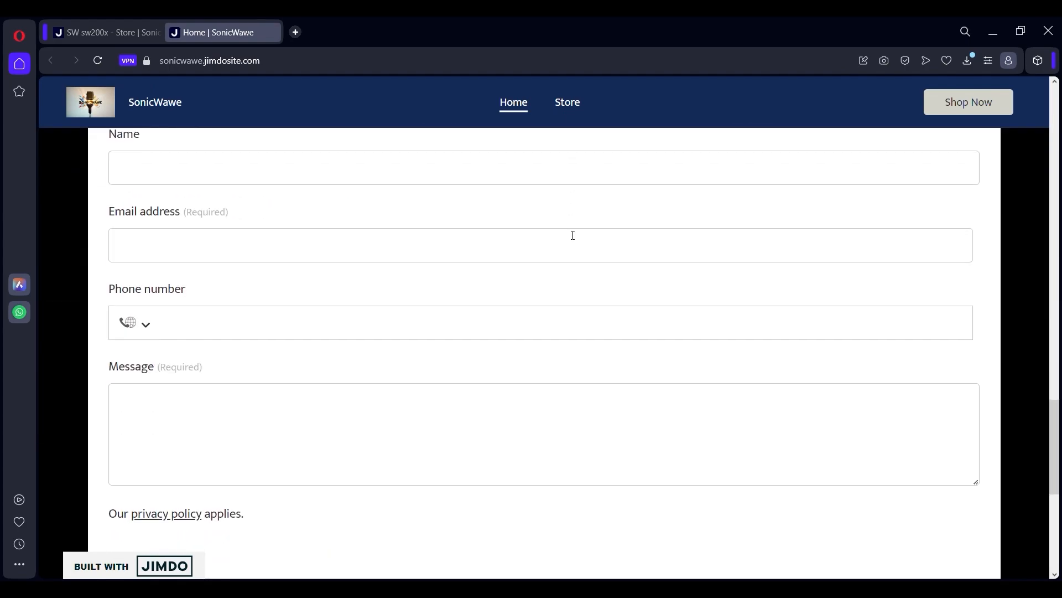
pyautogui.scroll(12, 572, 238)
pyautogui.scroll(15, 553, 266)
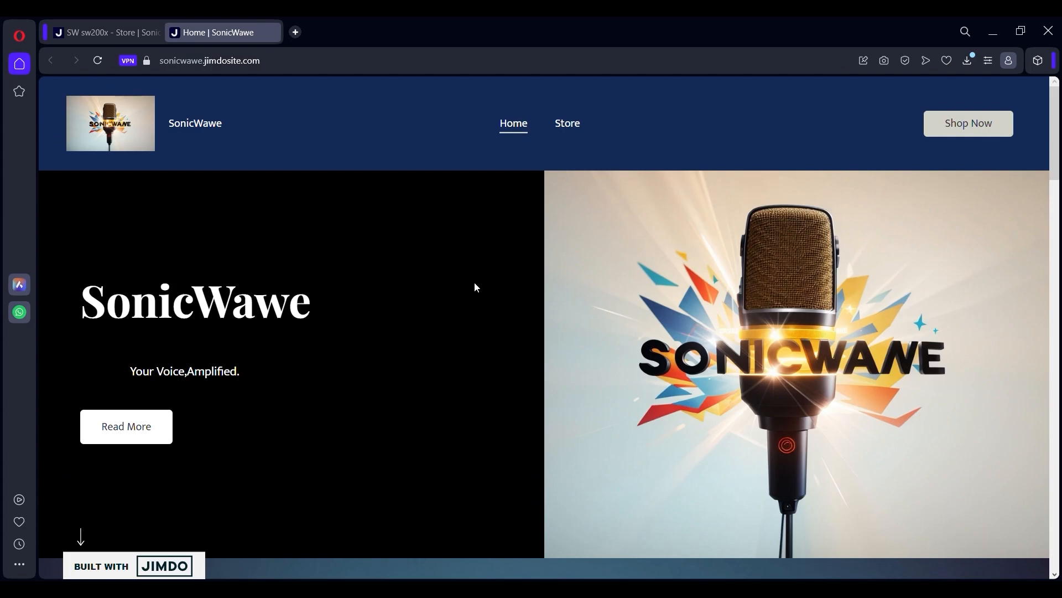
# Step: Open the SW sw200x product from the live site's store and check its image, price and description
pyautogui.click(570, 125)
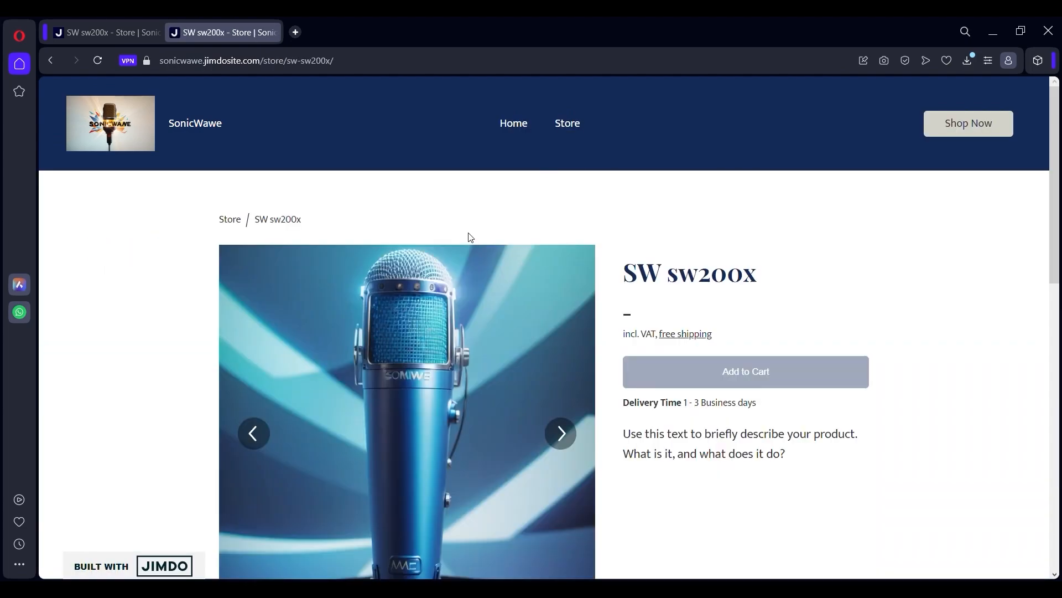
pyautogui.scroll(-3, 481, 241)
pyautogui.scroll(3, 505, 243)
pyautogui.scroll(-2, 507, 245)
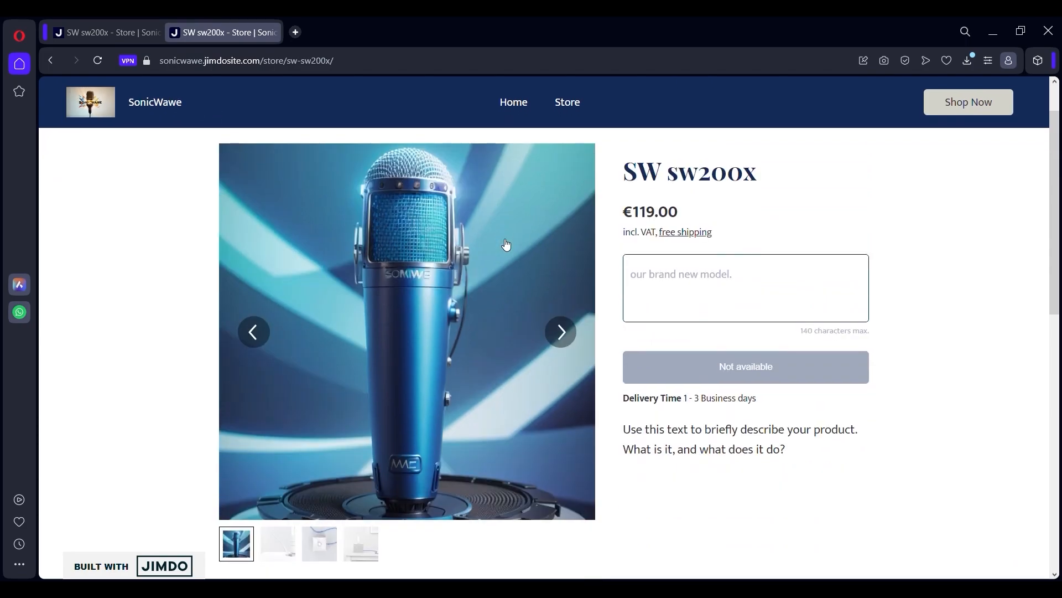
pyautogui.scroll(2, 506, 244)
pyautogui.scroll(-2, 541, 254)
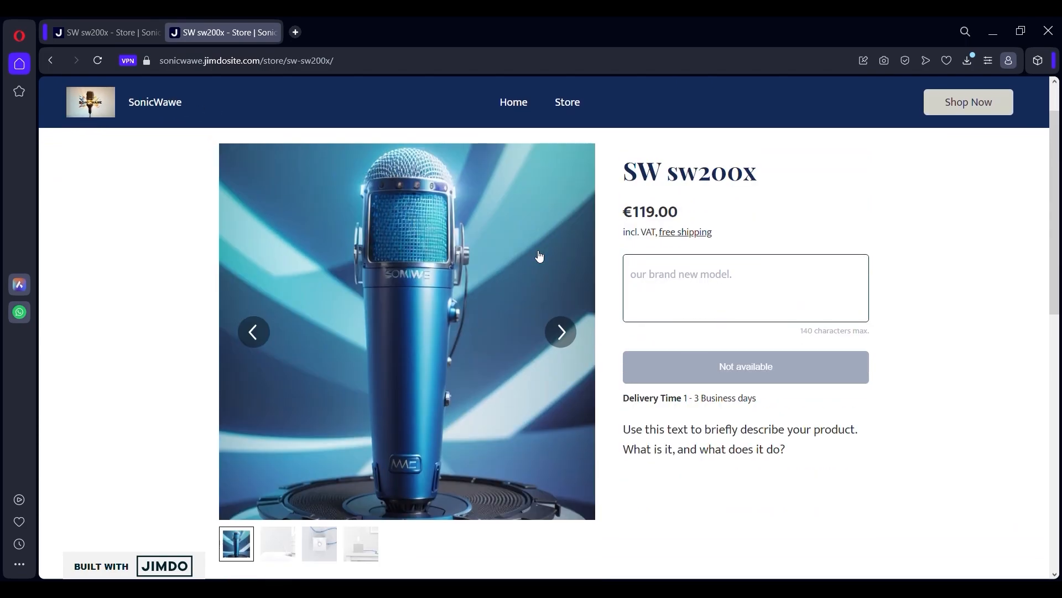